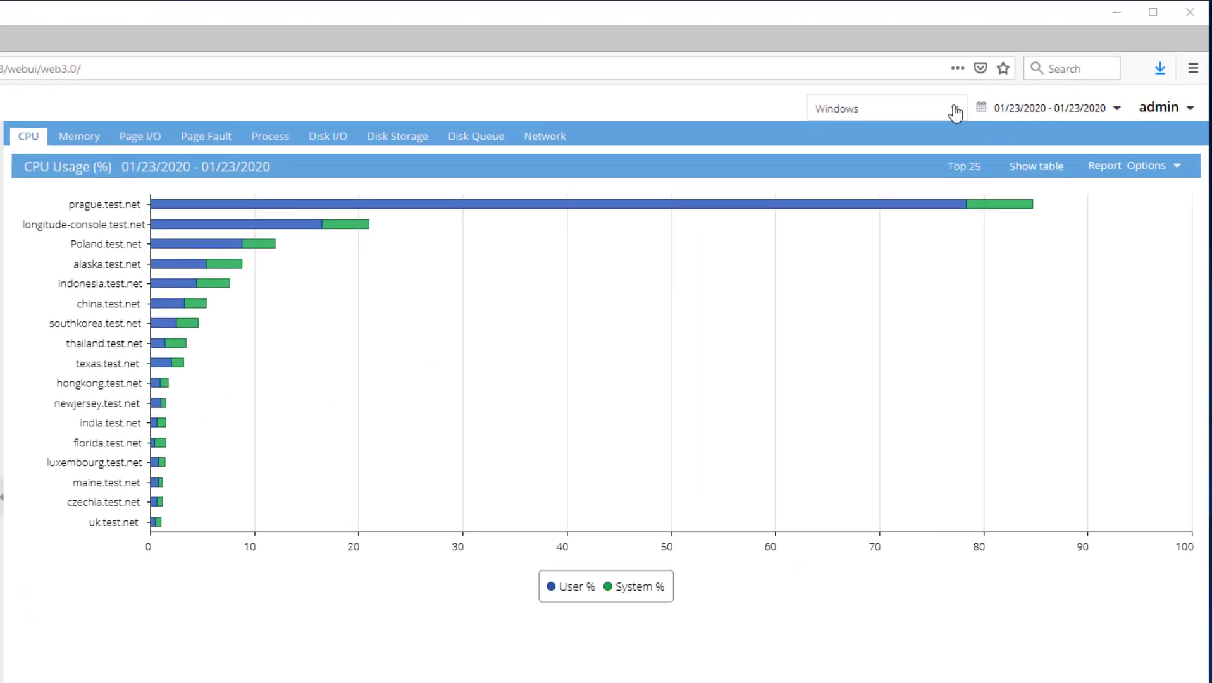
Review the available report categories and display the VMware reports for the whole enterprise.
{"action": "left_click", "coordinate": [956, 113]}
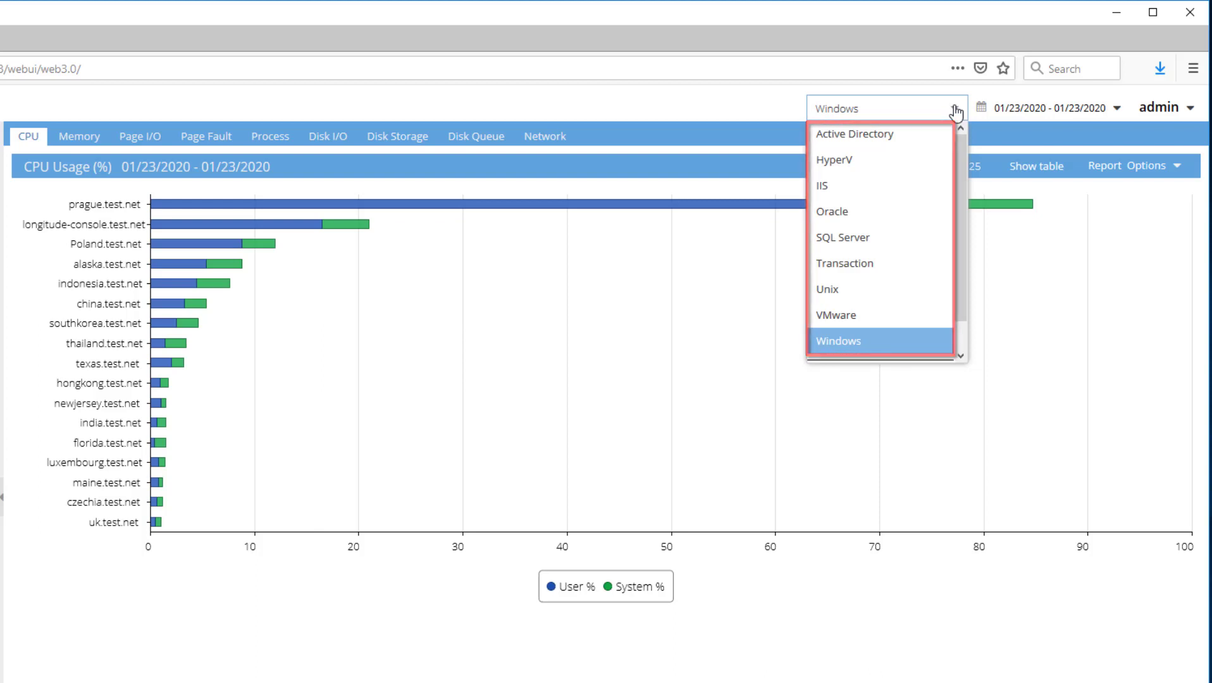
{"action": "left_click_drag", "start_coordinate": [960, 244], "coordinate": [963, 275]}
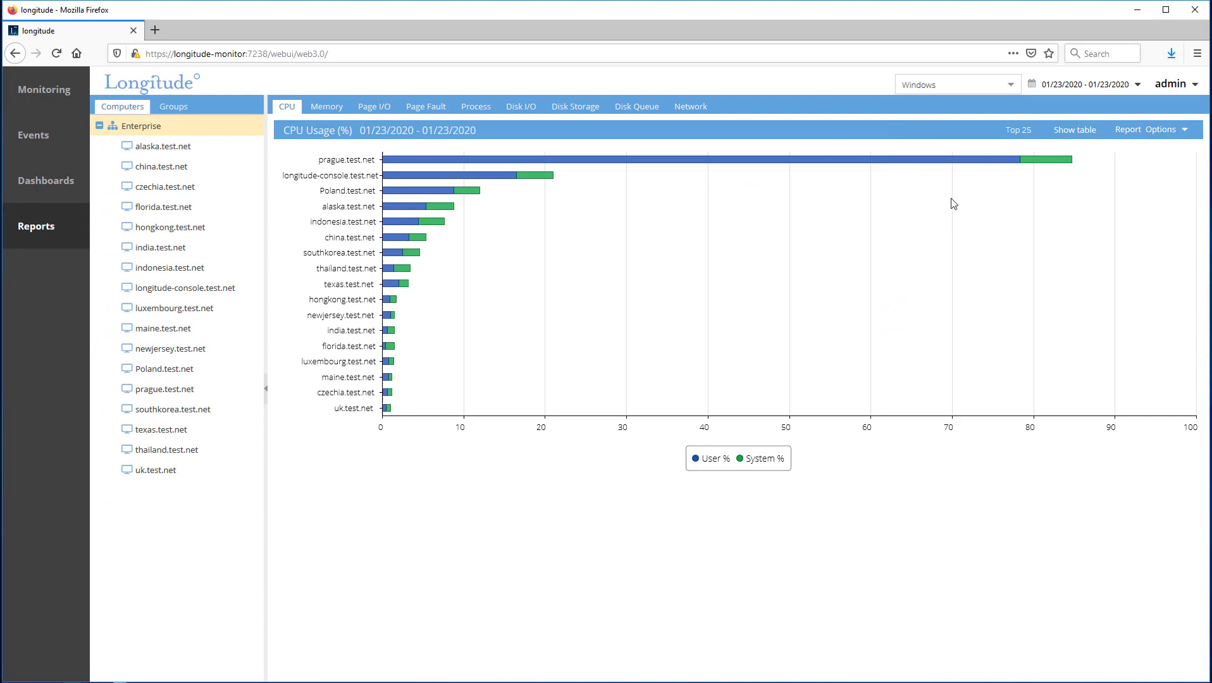
{"action": "left_click", "coordinate": [1010, 85]}
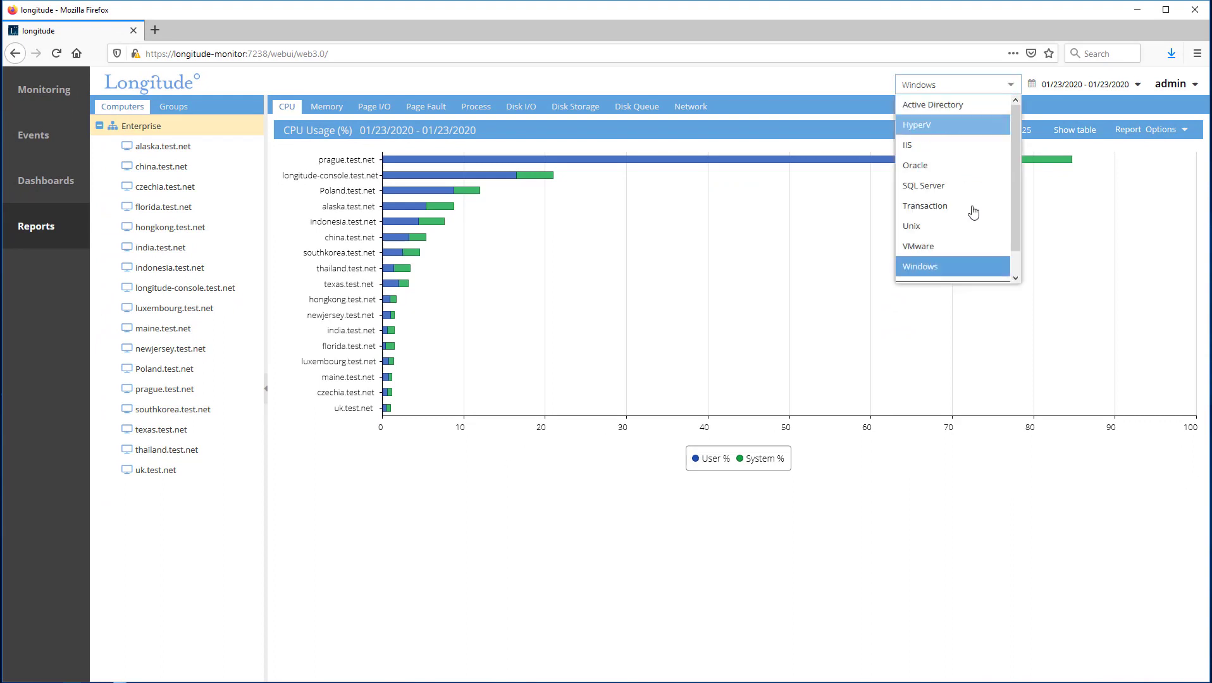
{"action": "left_click", "coordinate": [952, 247]}
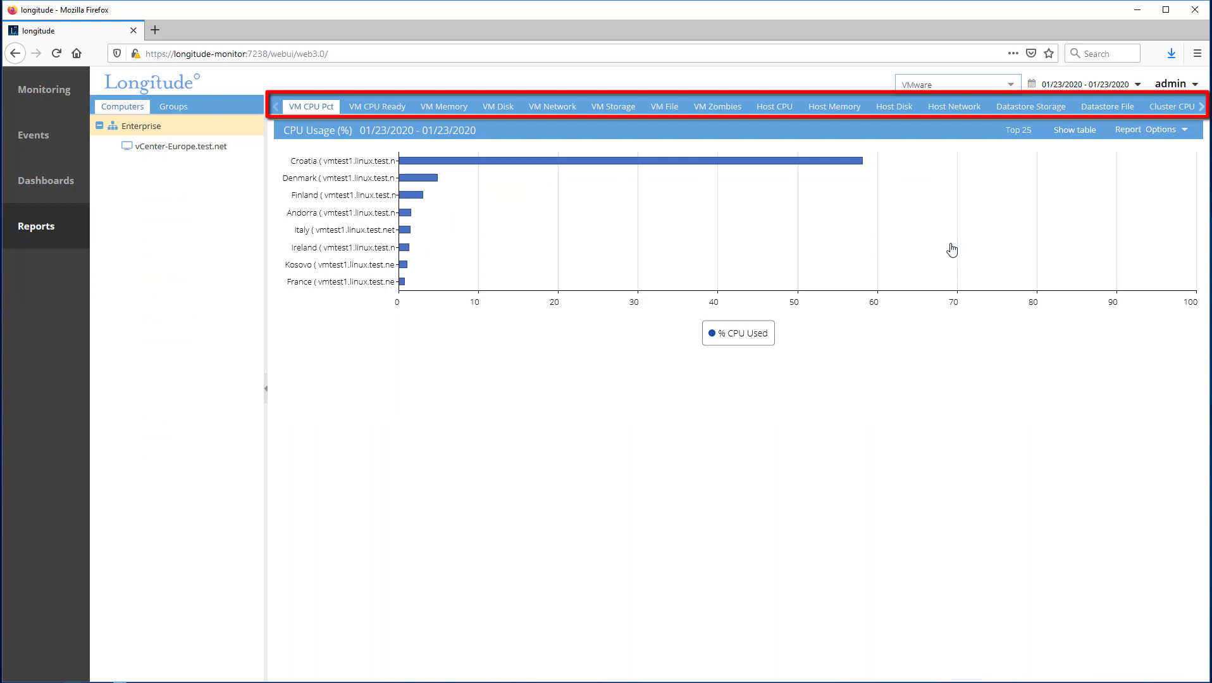
Display the SQL Server reports and return to the Windows reports.
{"action": "left_click", "coordinate": [1010, 85]}
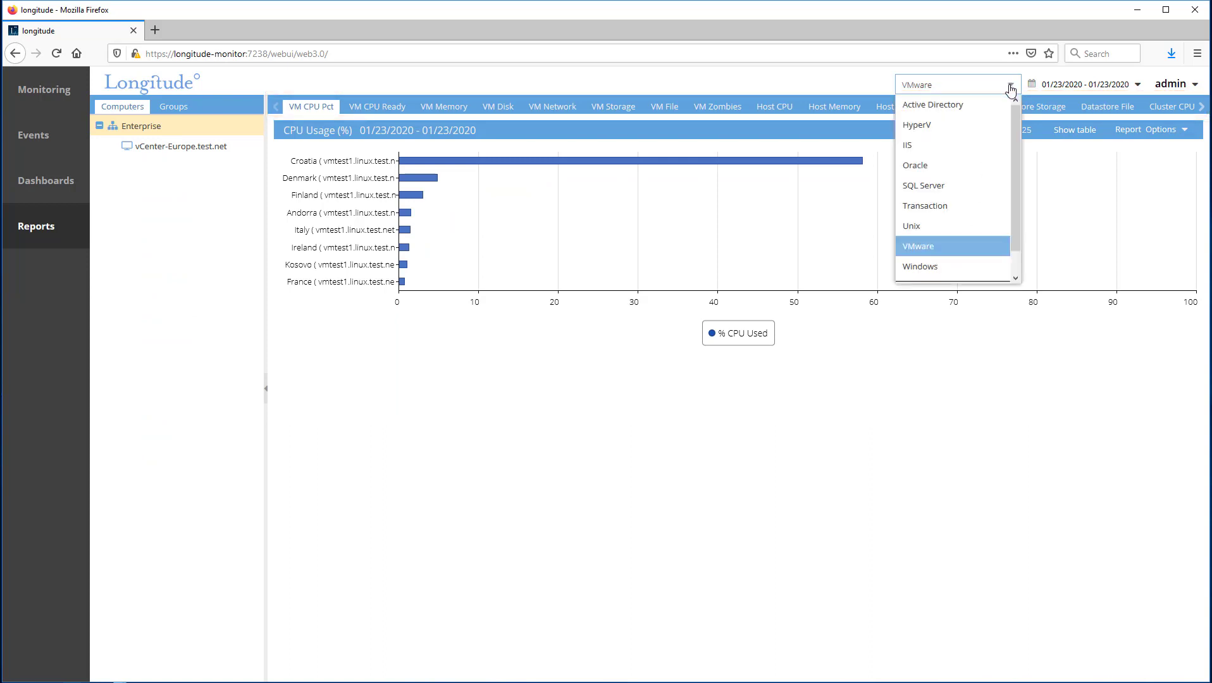
{"action": "left_click", "coordinate": [958, 187]}
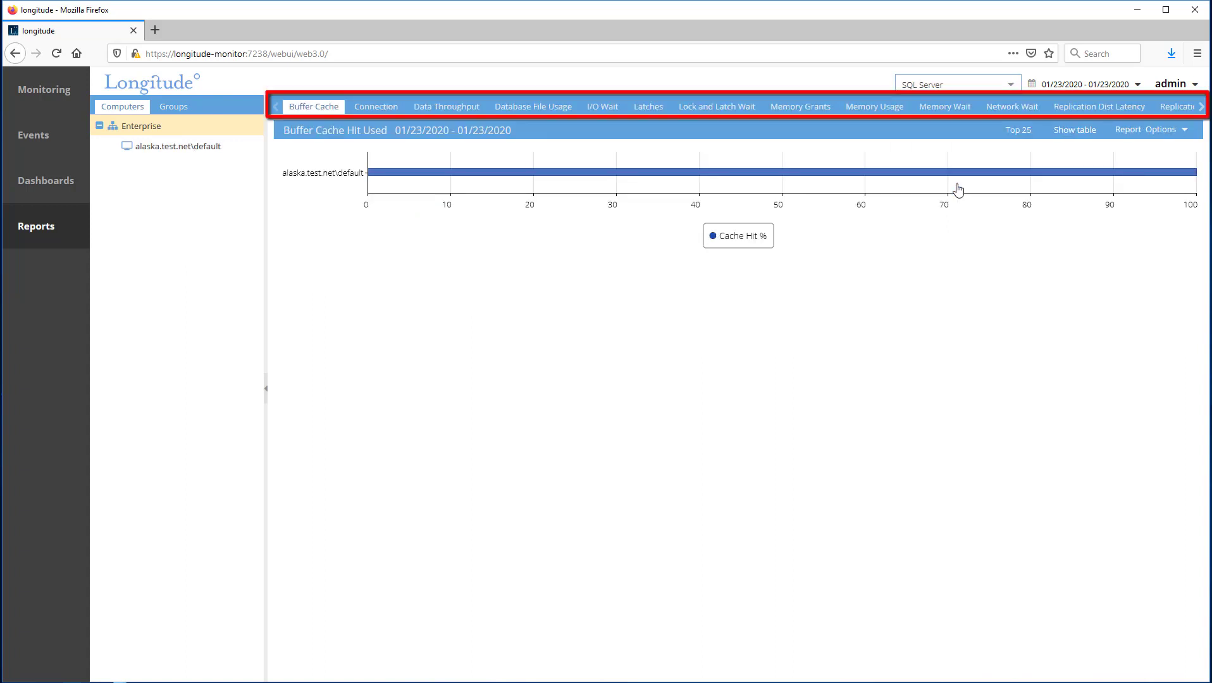
{"action": "left_click", "coordinate": [1011, 86]}
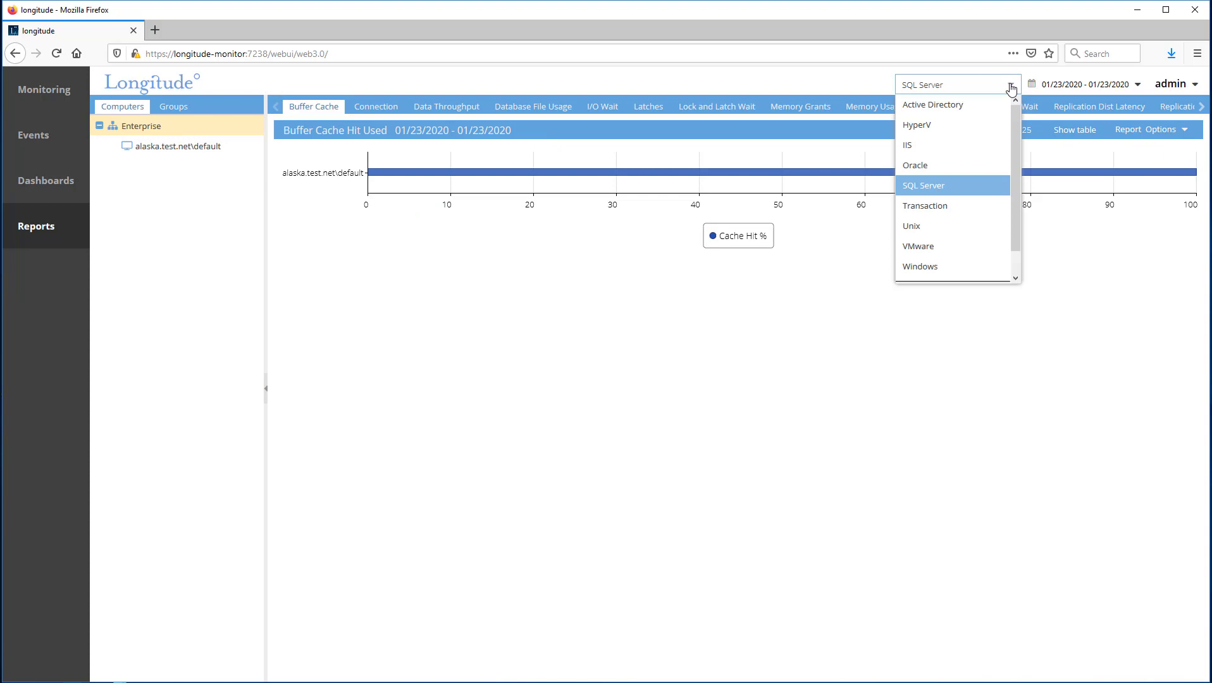
{"action": "left_click", "coordinate": [943, 268]}
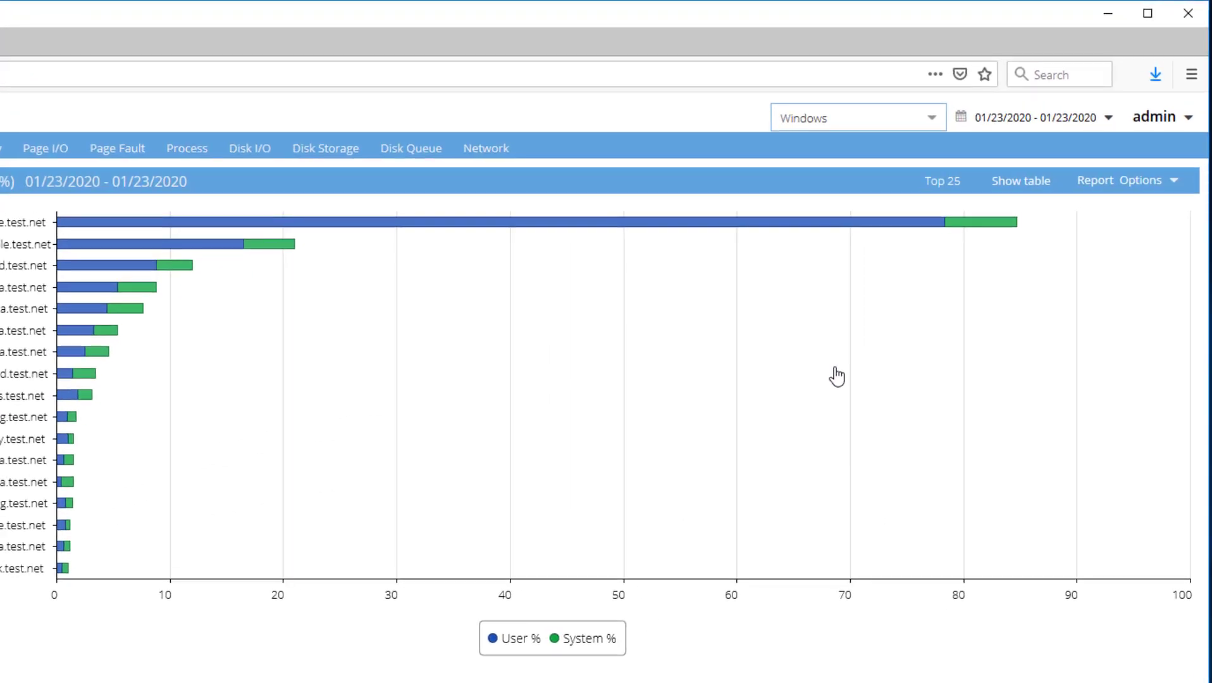
Examine the date range calendar and its preset periods, and leave without applying a period.
{"action": "left_click", "coordinate": [1108, 118]}
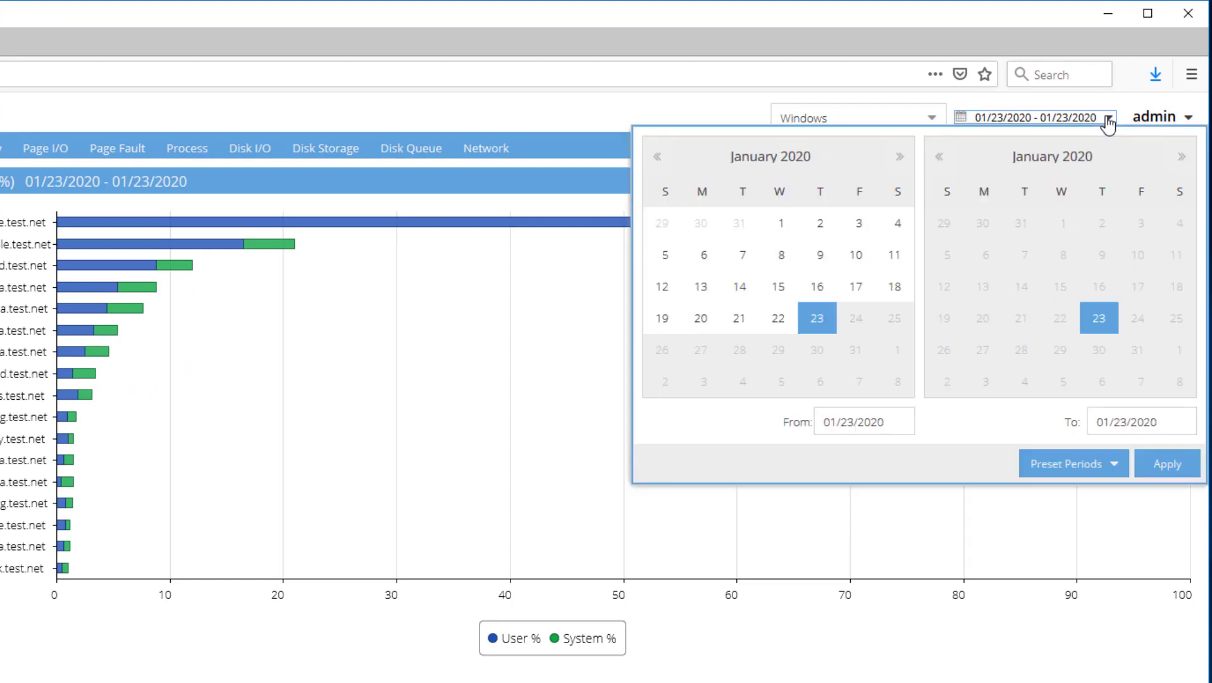
{"action": "left_click", "coordinate": [1112, 469]}
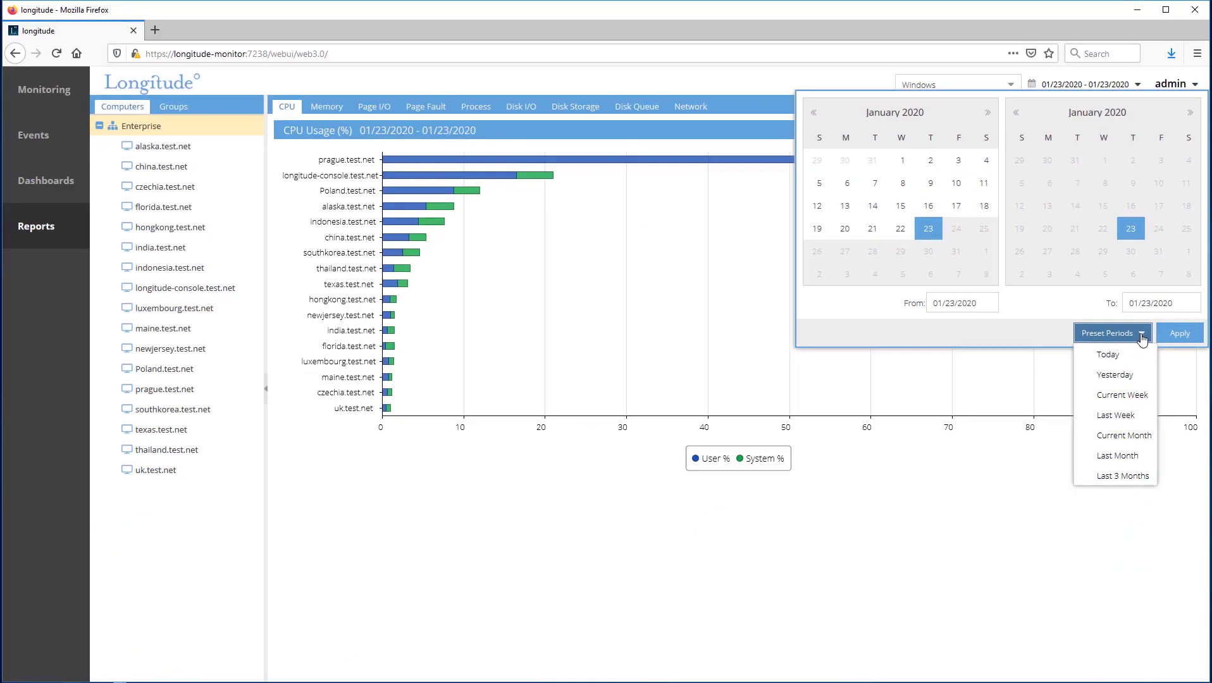
{"action": "left_click", "coordinate": [999, 682]}
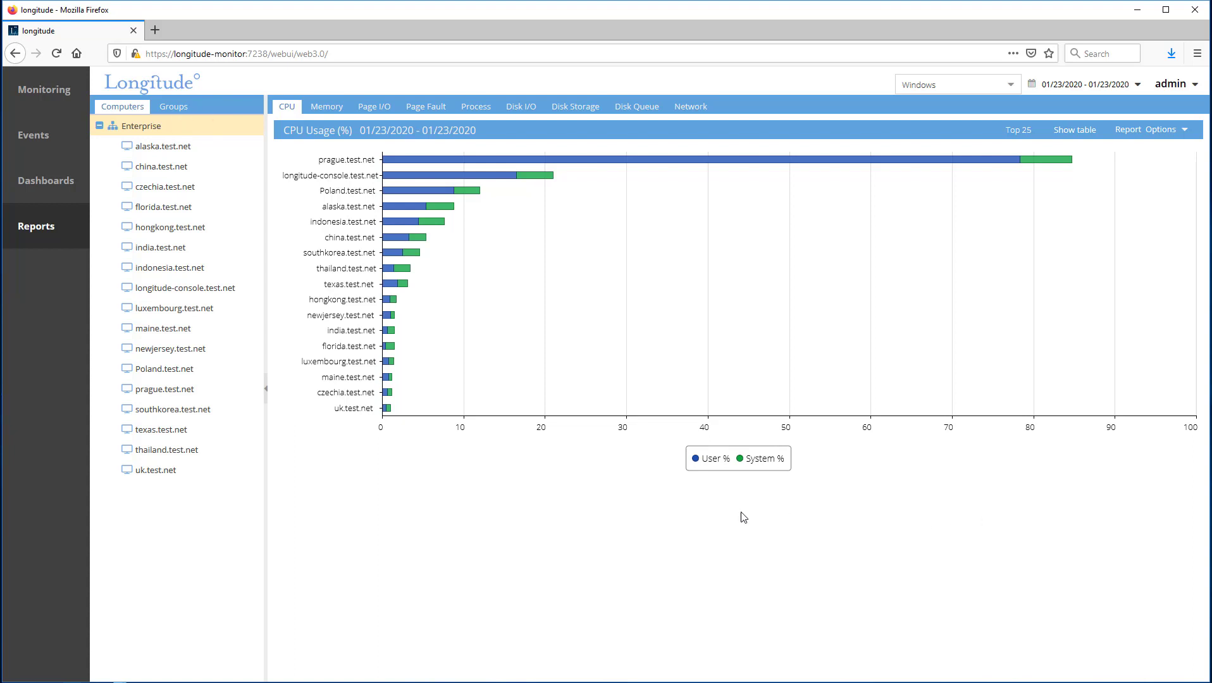
View the CPU usage of prague.test.net and of the computers in the Location - North America group.
{"action": "left_click", "coordinate": [165, 391]}
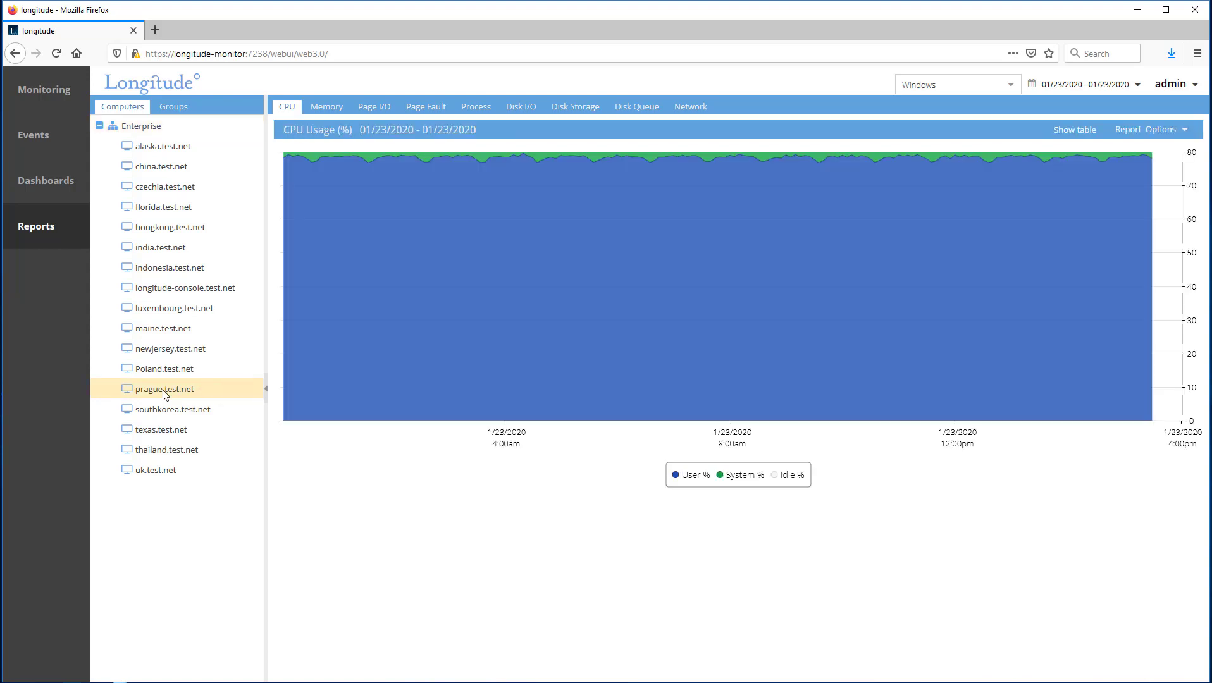
{"action": "left_click", "coordinate": [188, 109]}
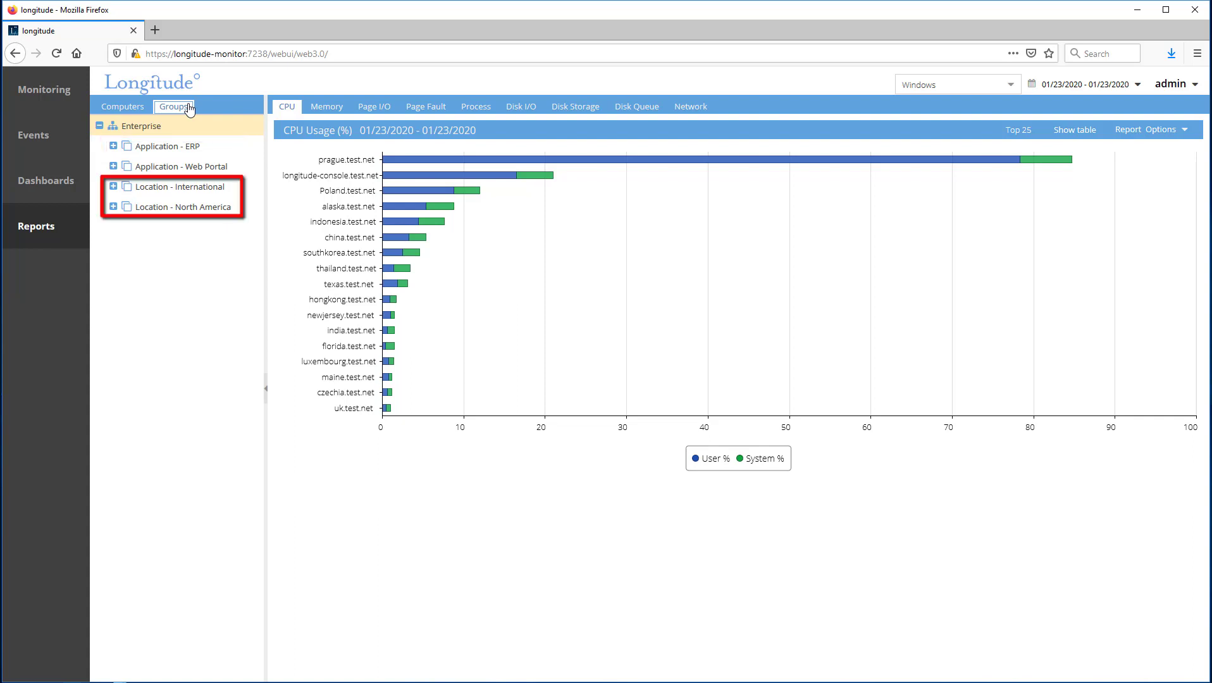
{"action": "left_click", "coordinate": [113, 207]}
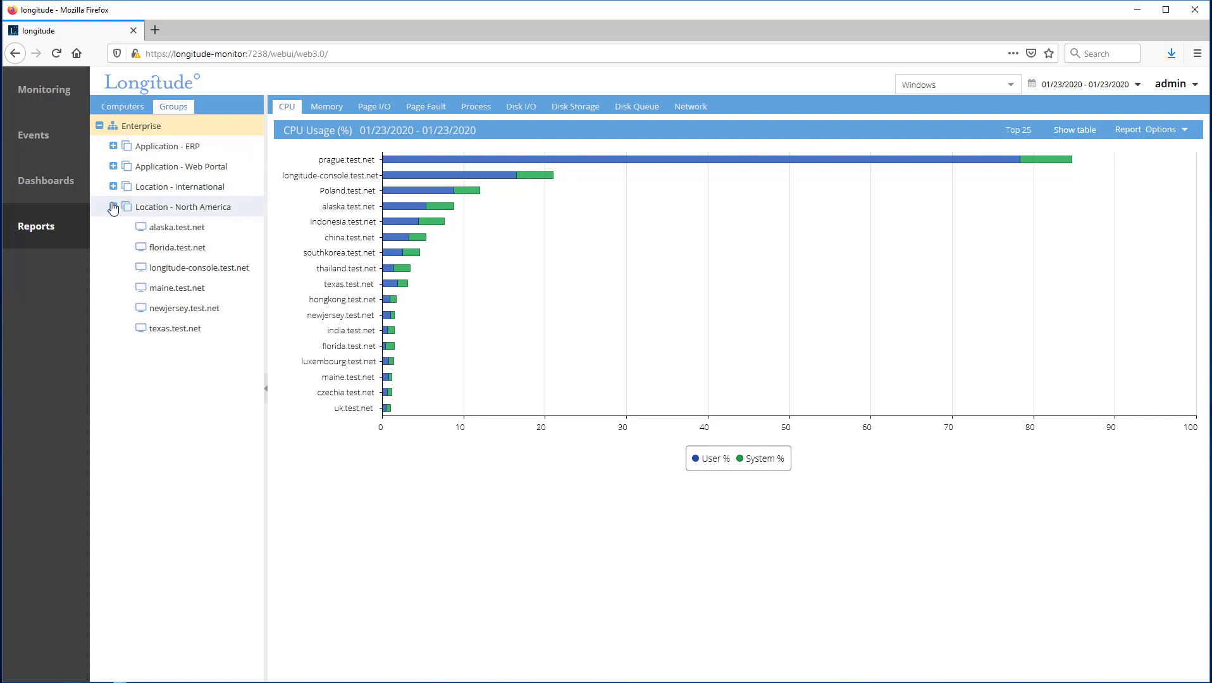
{"action": "left_click", "coordinate": [155, 208]}
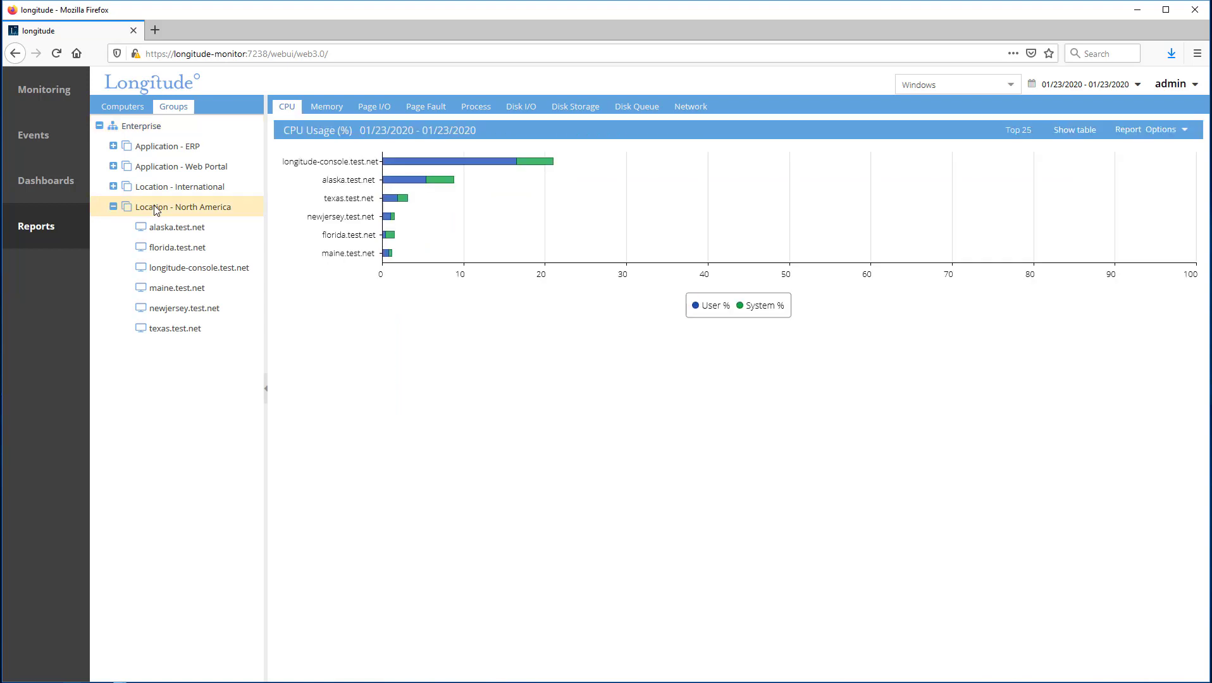
Collapse the Location - North America group, expand Location - International and display its CPU usage report.
{"action": "left_click", "coordinate": [115, 206]}
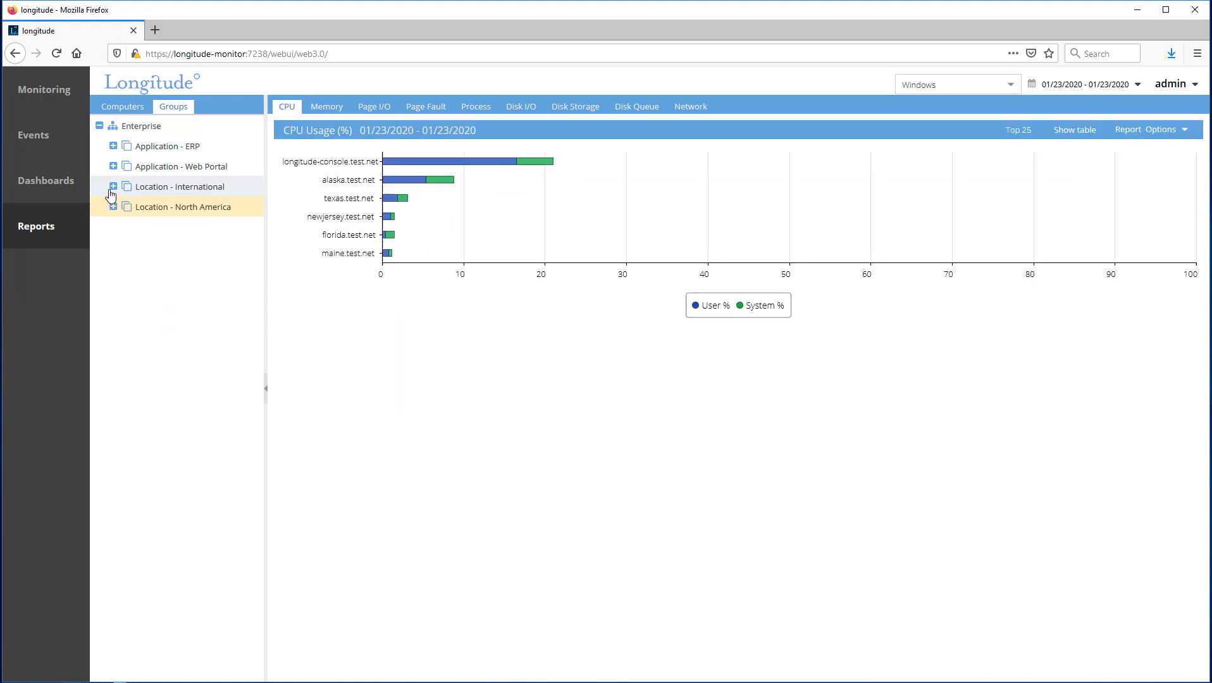
{"action": "left_click", "coordinate": [113, 187]}
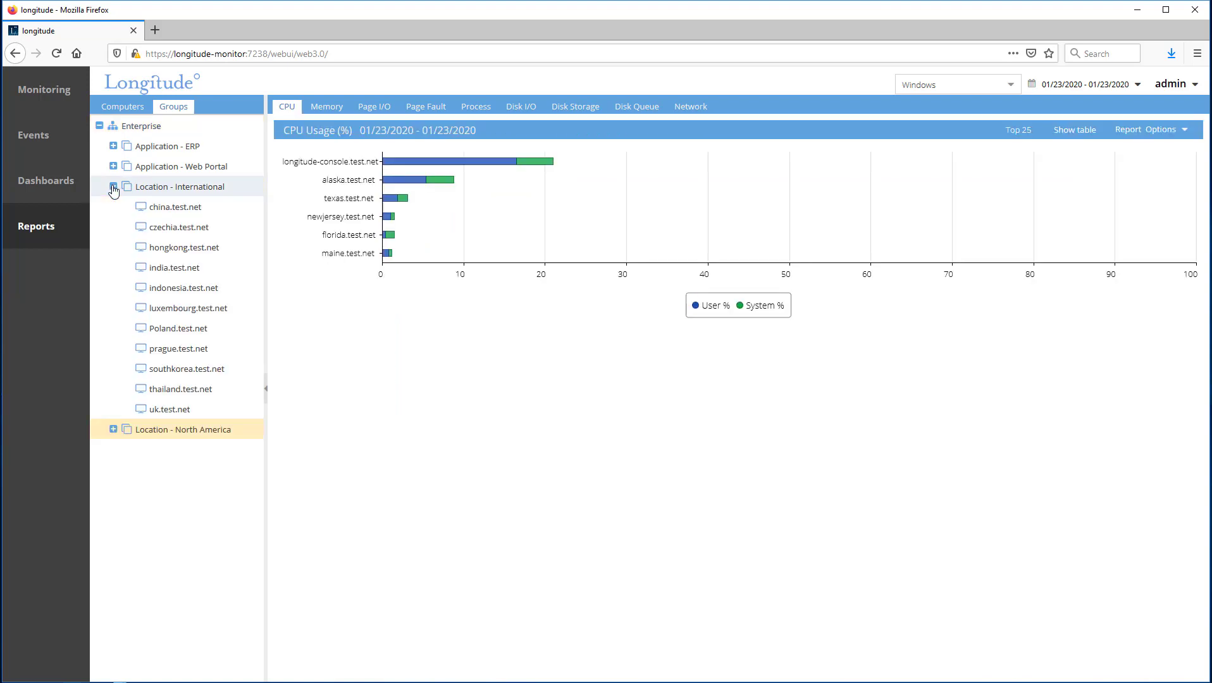
{"action": "left_click", "coordinate": [156, 187]}
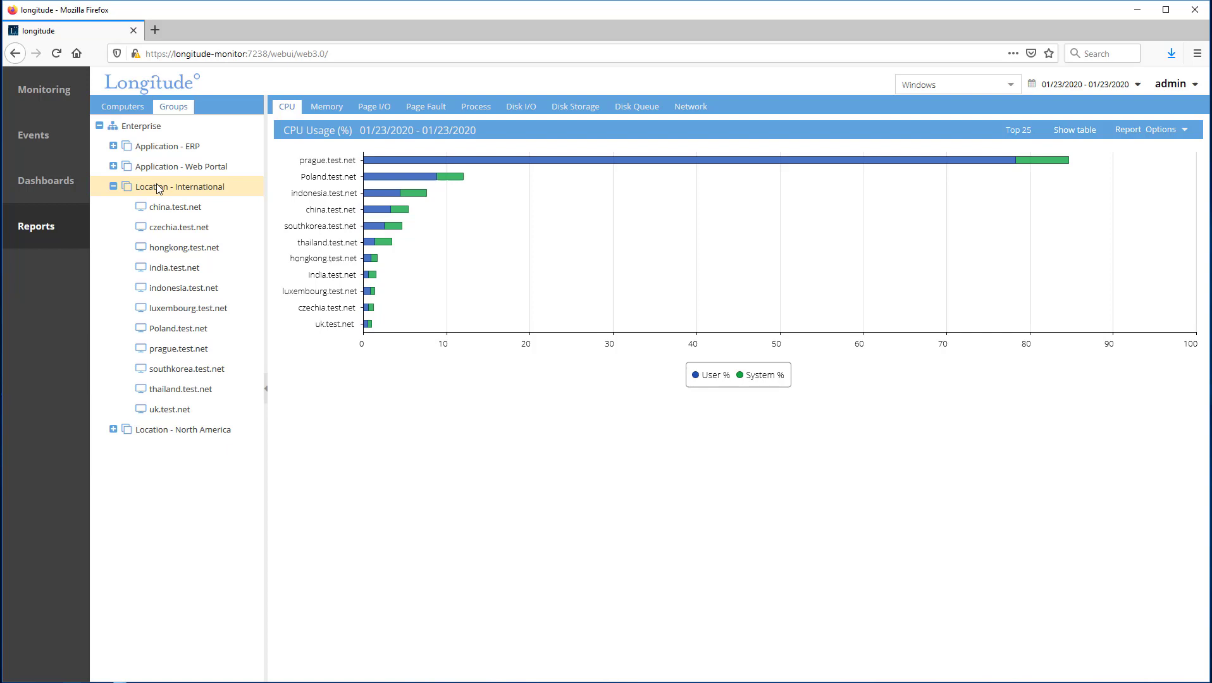
Display the VMware VM CPU Pct report and drill into the CPU usage over time of the Croatia virtual machine.
{"action": "left_click", "coordinate": [1009, 84]}
{"action": "left_click", "coordinate": [943, 249]}
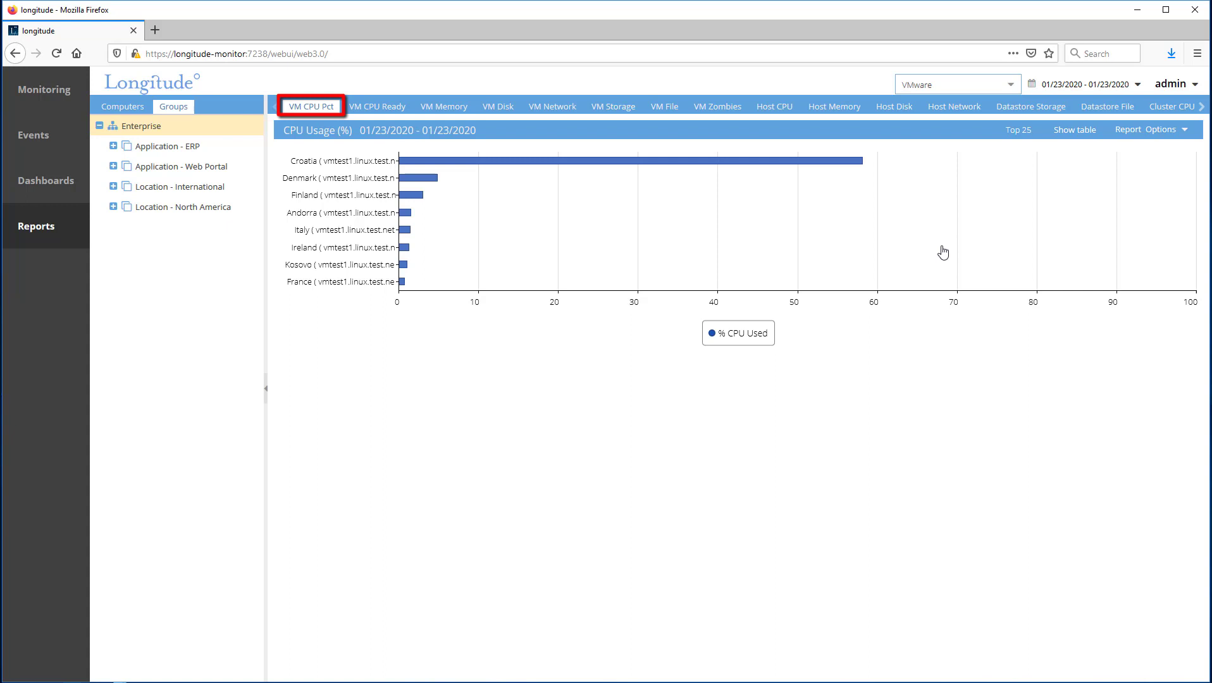
{"action": "left_click", "coordinate": [609, 166]}
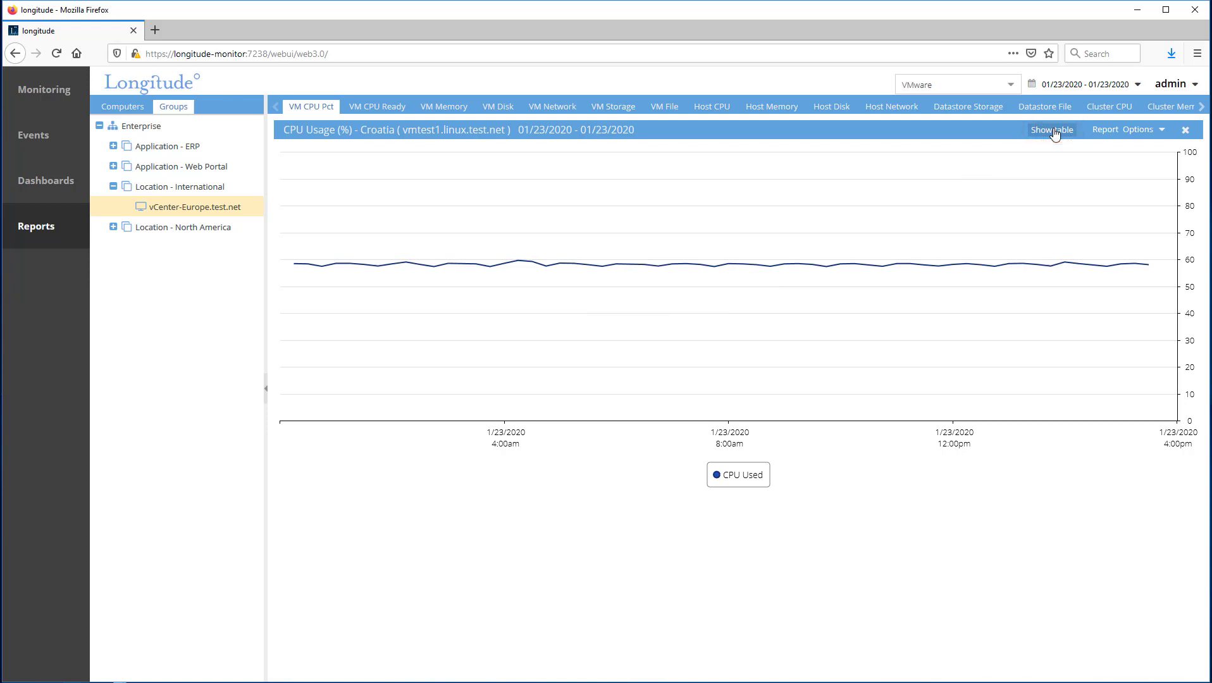
View Croatia's CPU usage as a table, switch back to the graph and return to the vCenter-Europe.test.net report.
{"action": "left_click", "coordinate": [1053, 130]}
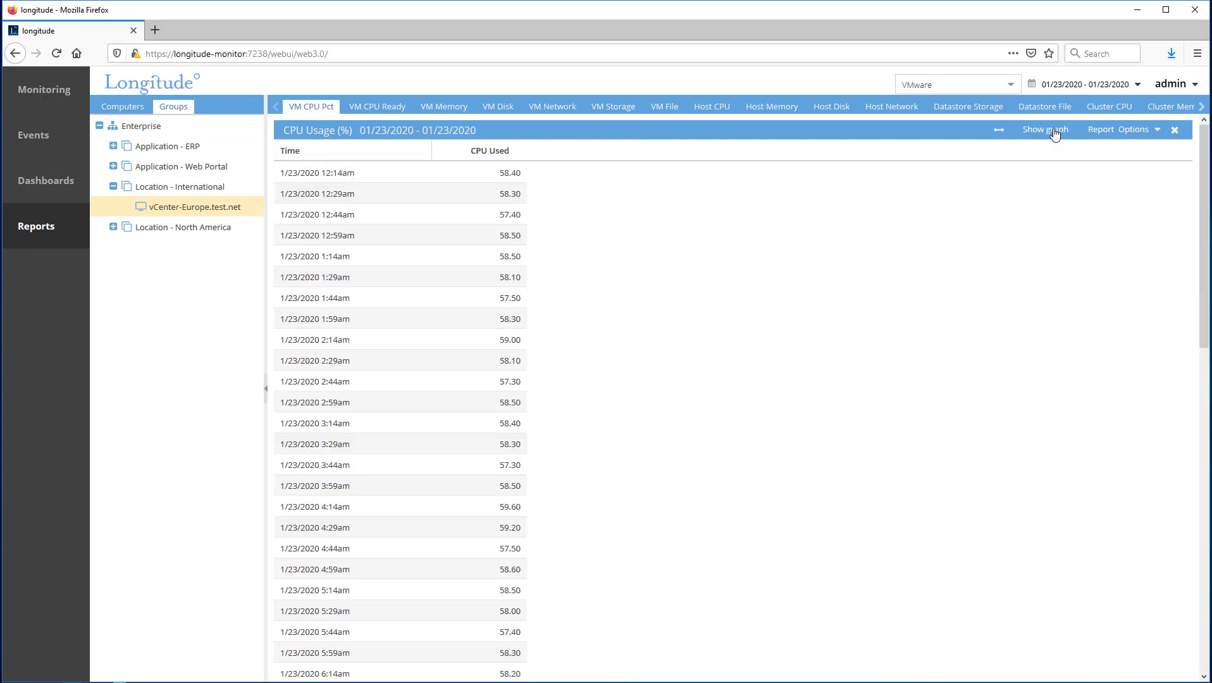
{"action": "left_click", "coordinate": [1055, 131]}
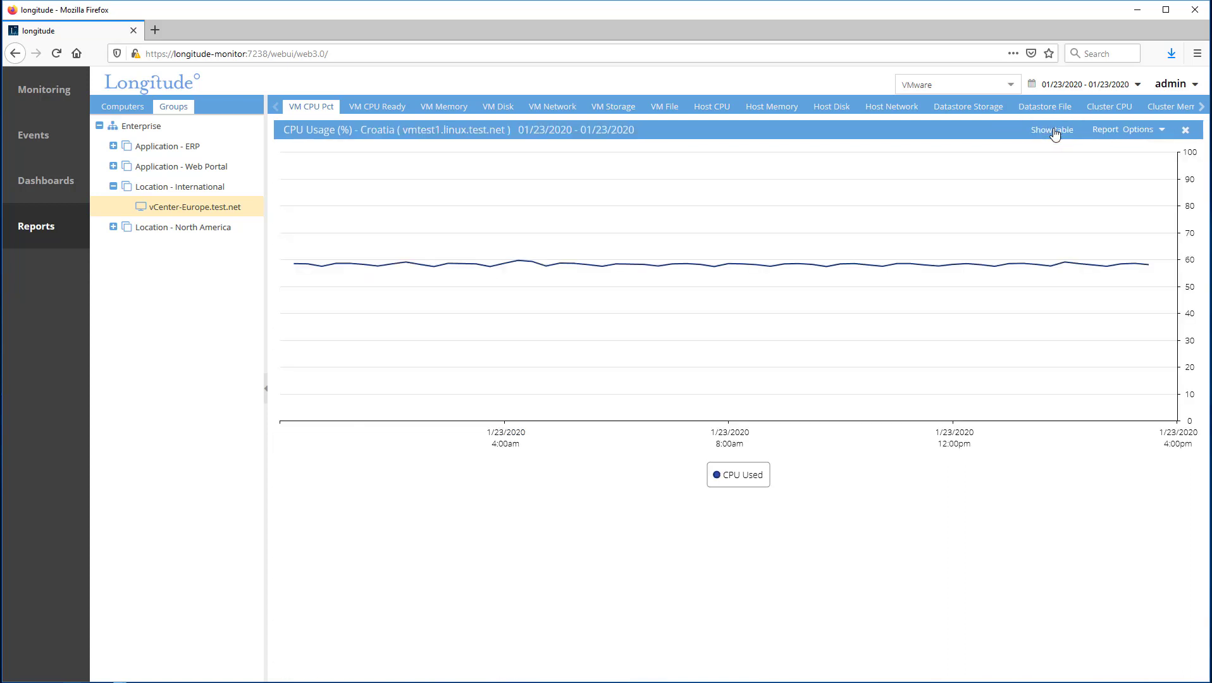
{"action": "left_click", "coordinate": [188, 208]}
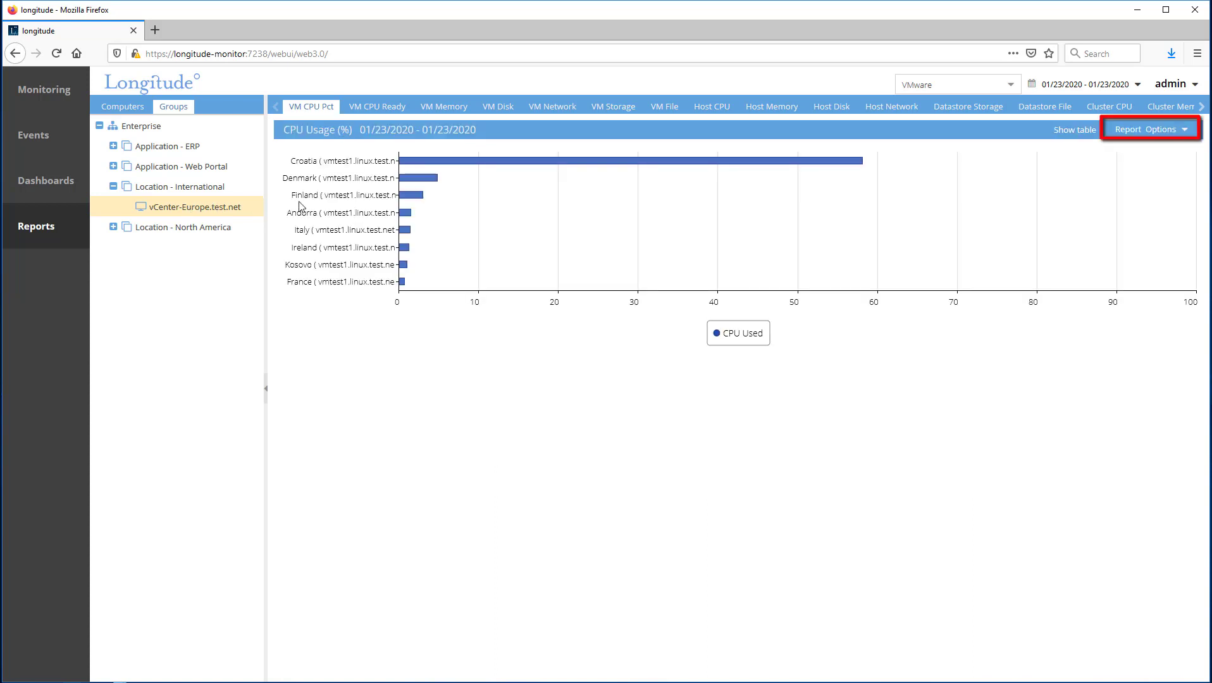
Begin scheduling the current report and examine the available schedule frequencies.
{"action": "left_click", "coordinate": [1181, 129]}
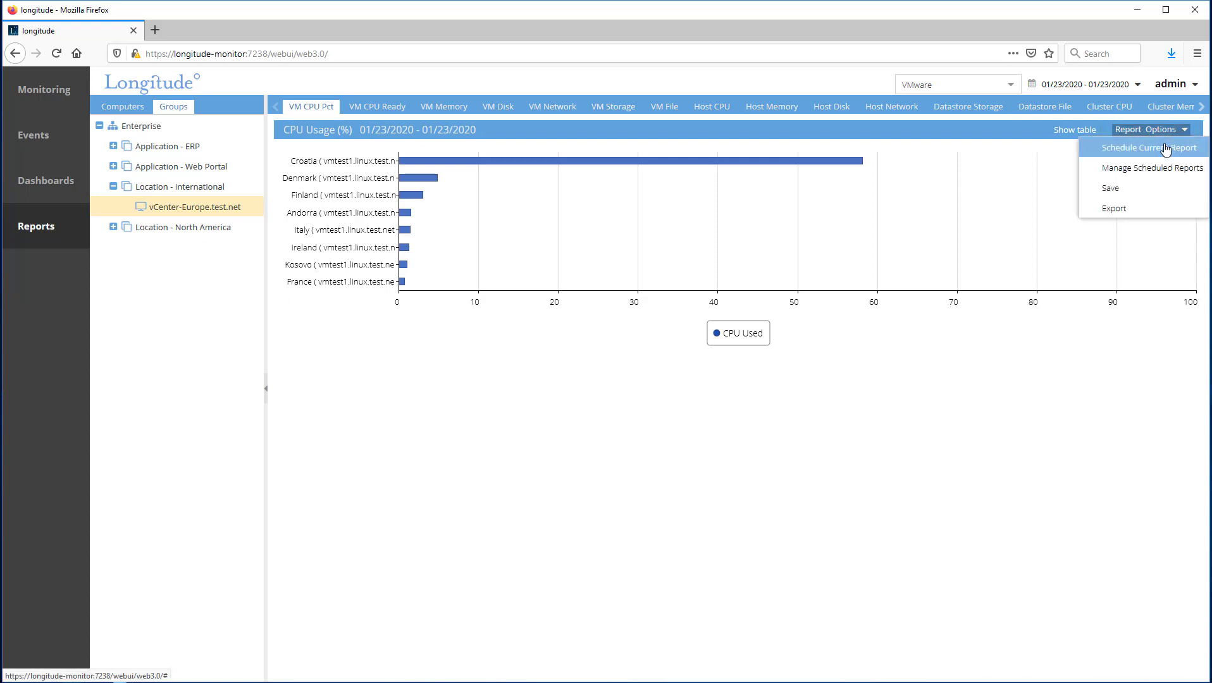
{"action": "left_click", "coordinate": [1166, 149]}
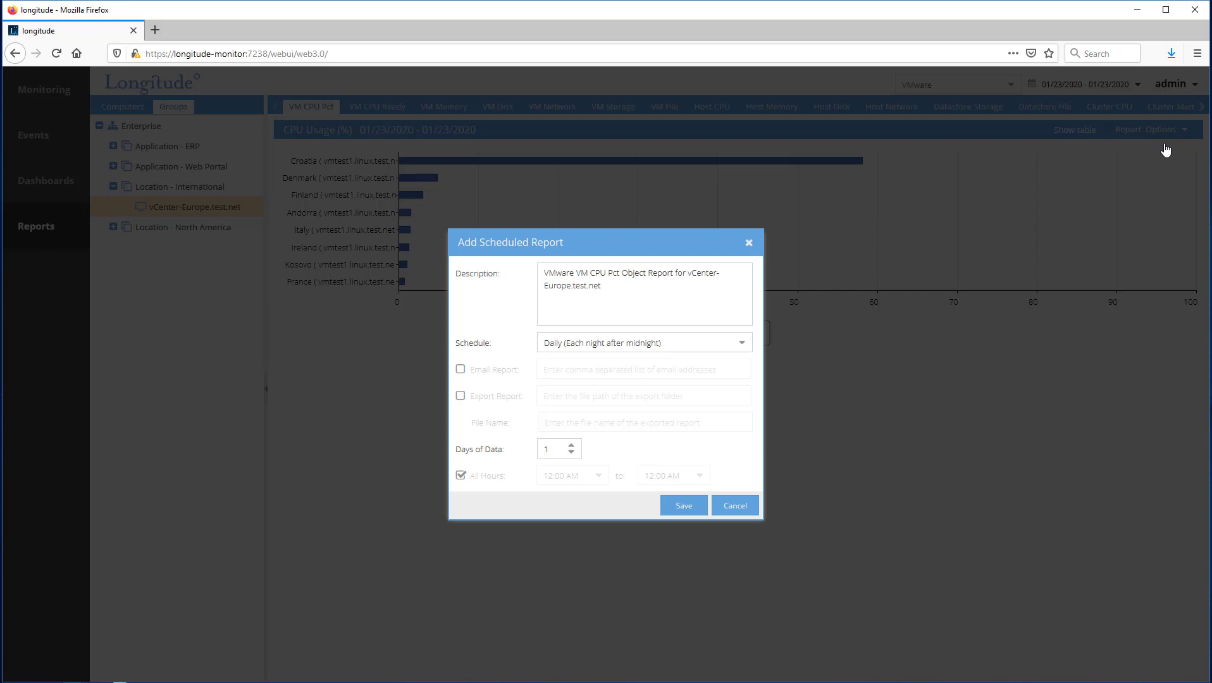
{"action": "left_click", "coordinate": [743, 345]}
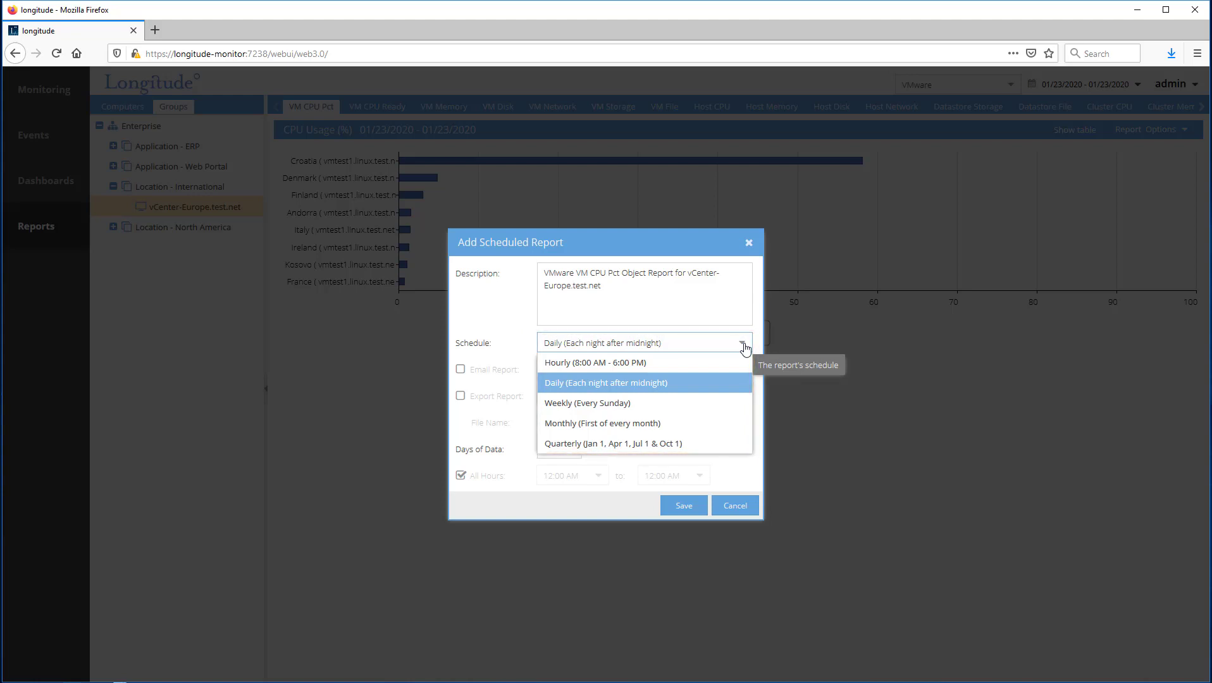
{"action": "left_click", "coordinate": [417, 387]}
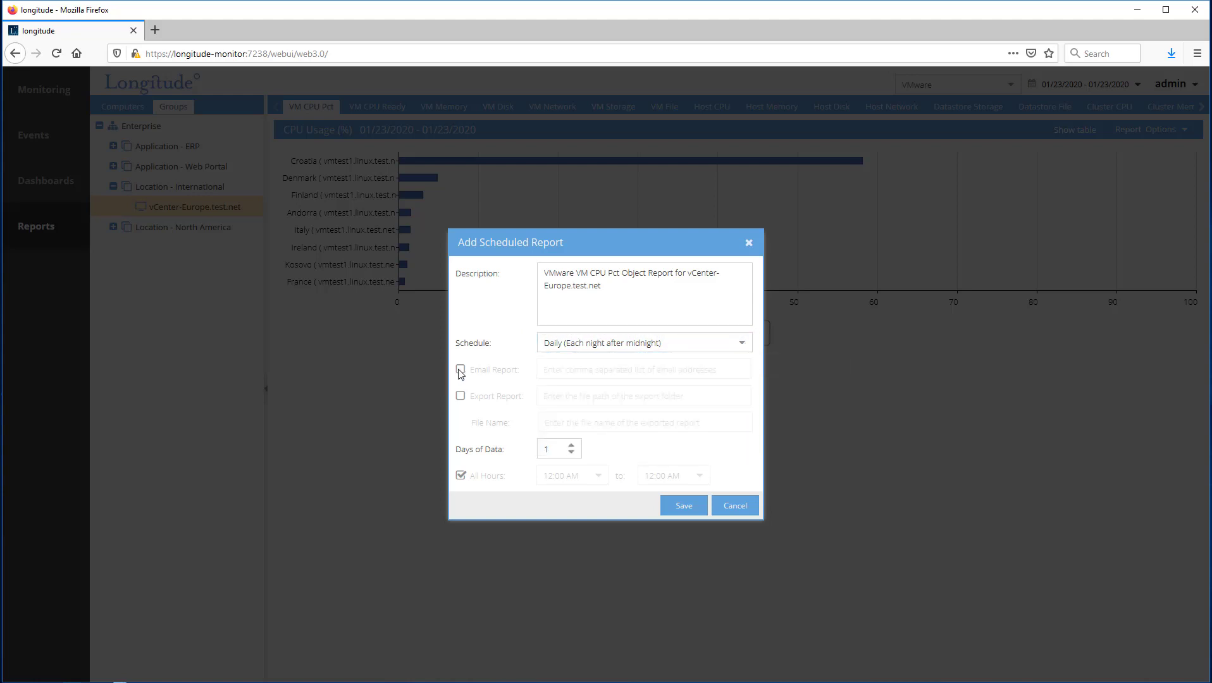
Try out the Email Report and Export Report options of the scheduled report, clearing each one again.
{"action": "left_click", "coordinate": [460, 370]}
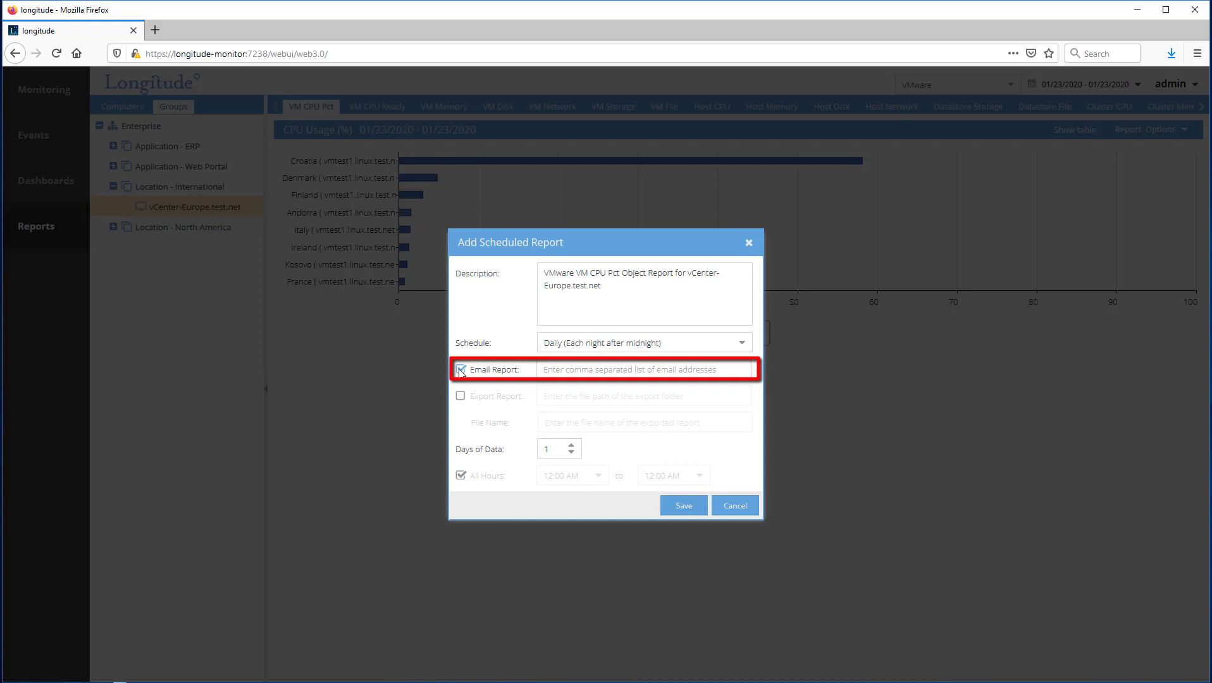
{"action": "left_click", "coordinate": [461, 371]}
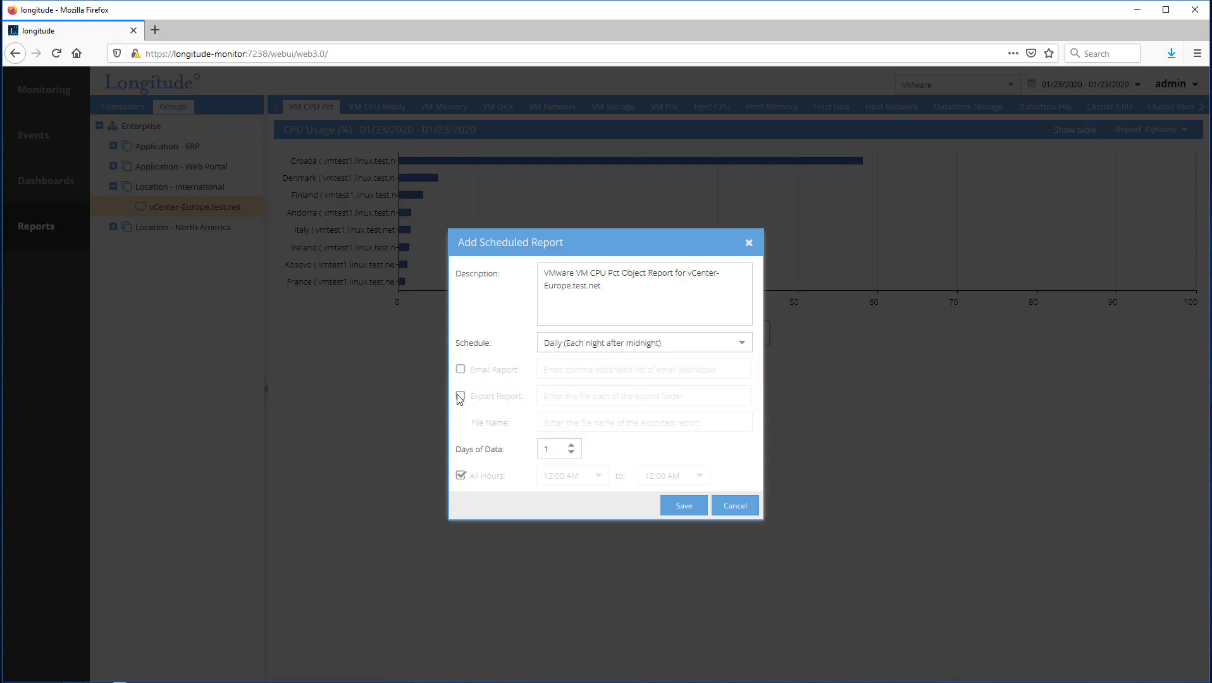
{"action": "left_click", "coordinate": [462, 400]}
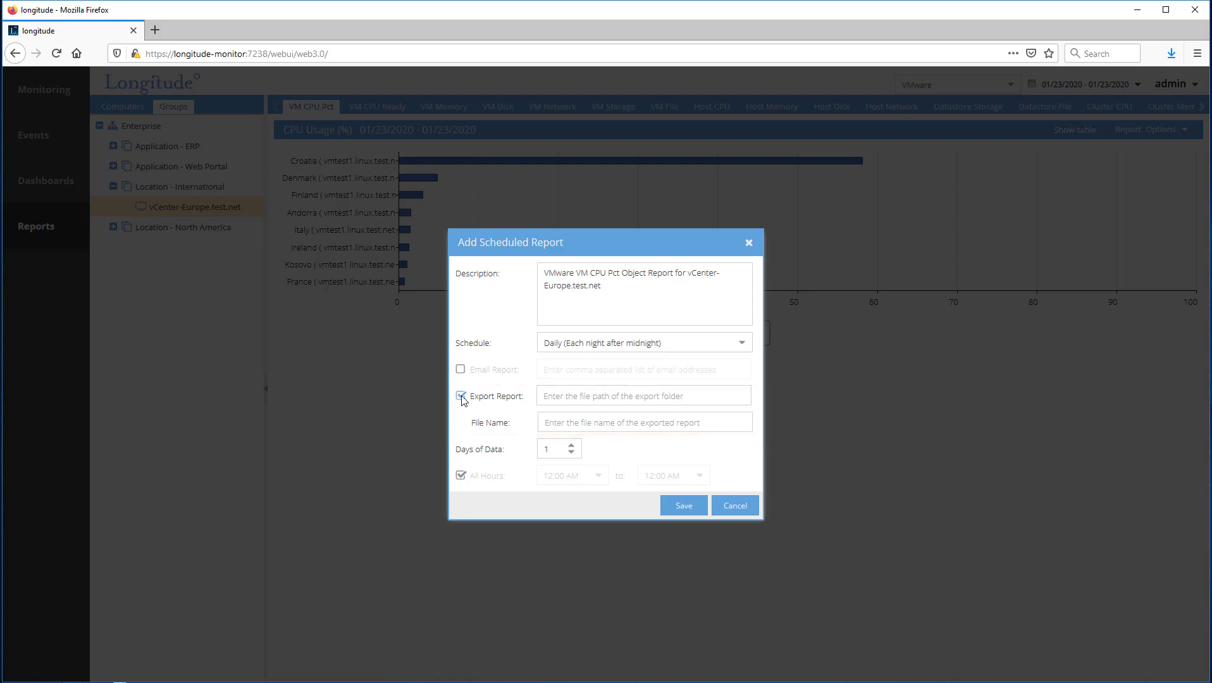
{"action": "left_click", "coordinate": [461, 398]}
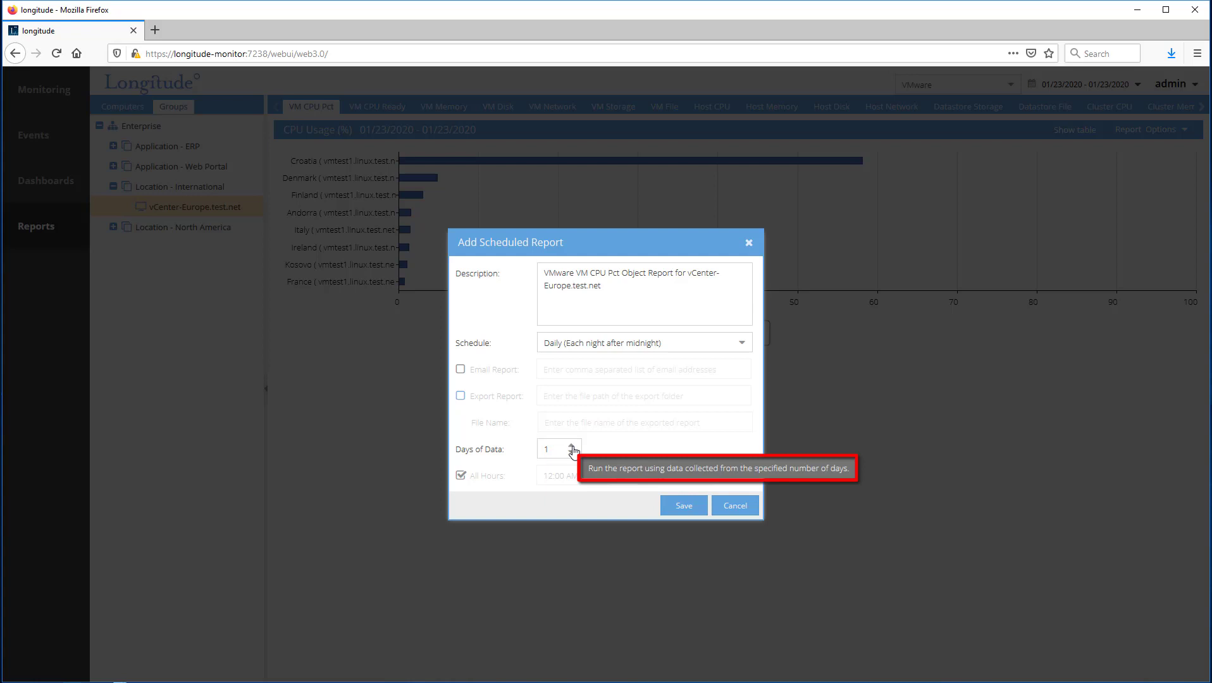
Turn the scheduled report's All Hours option off and back on, and cancel adding the scheduled report.
{"action": "left_click", "coordinate": [460, 476]}
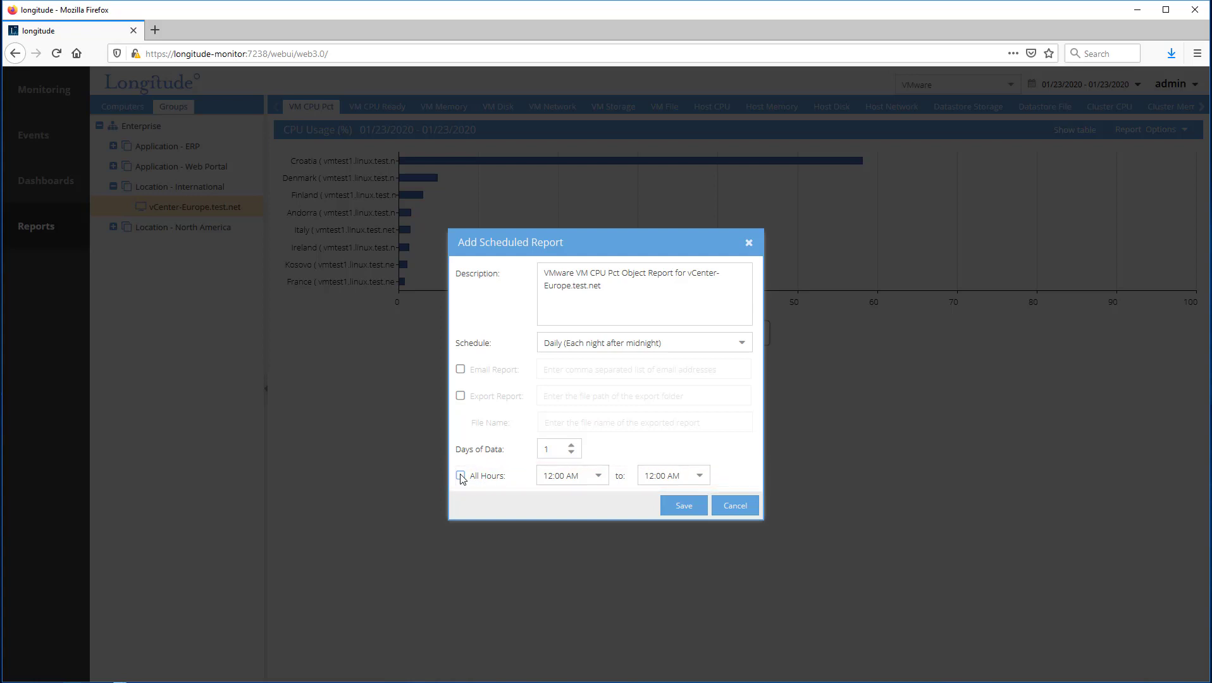
{"action": "left_click", "coordinate": [461, 476]}
{"action": "left_click", "coordinate": [740, 508]}
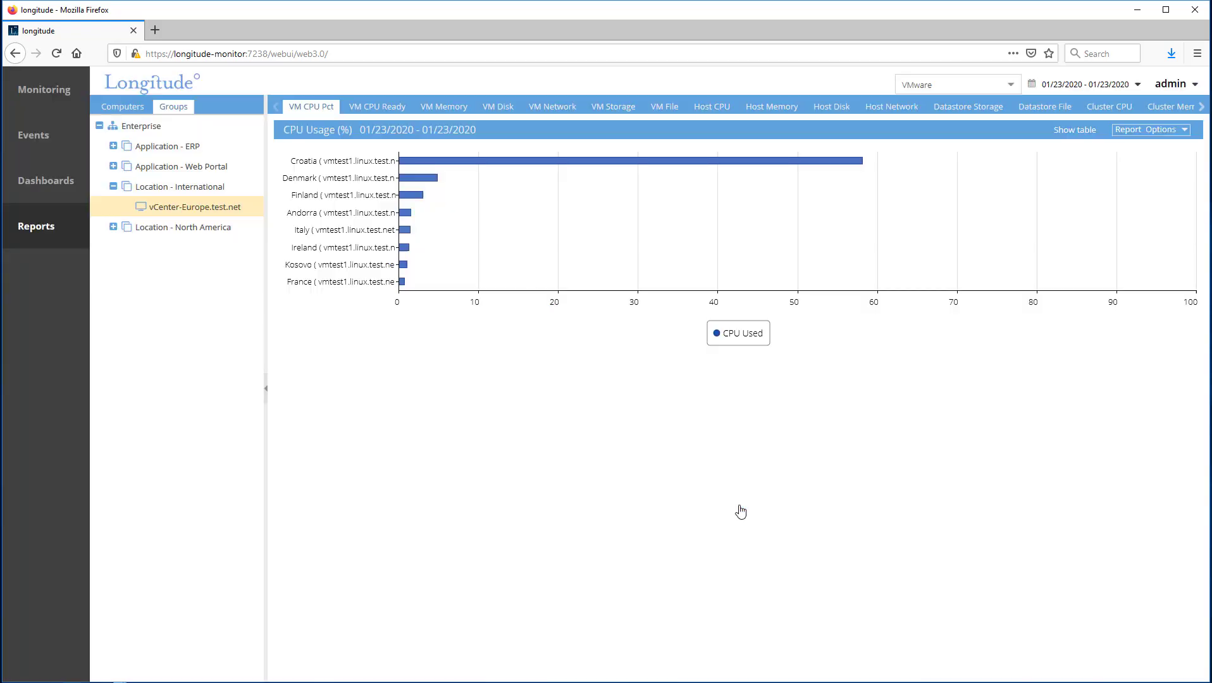
Open the list of scheduled reports for management.
{"action": "left_click", "coordinate": [1185, 132]}
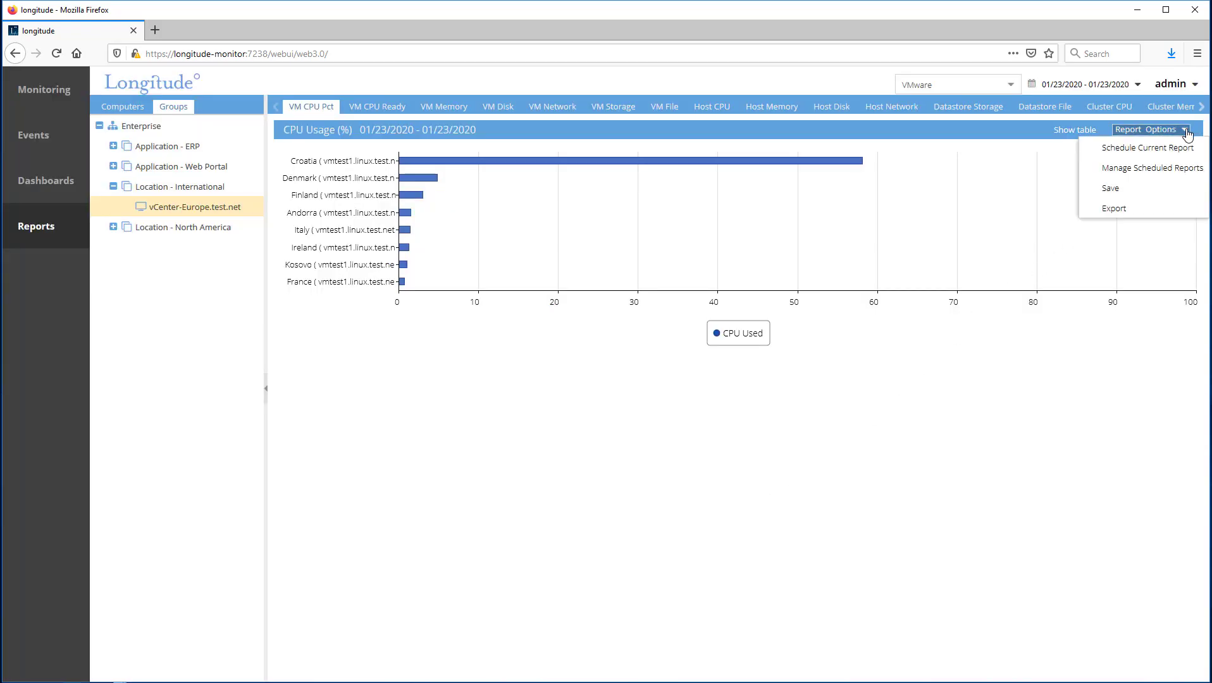
{"action": "left_click", "coordinate": [1172, 169]}
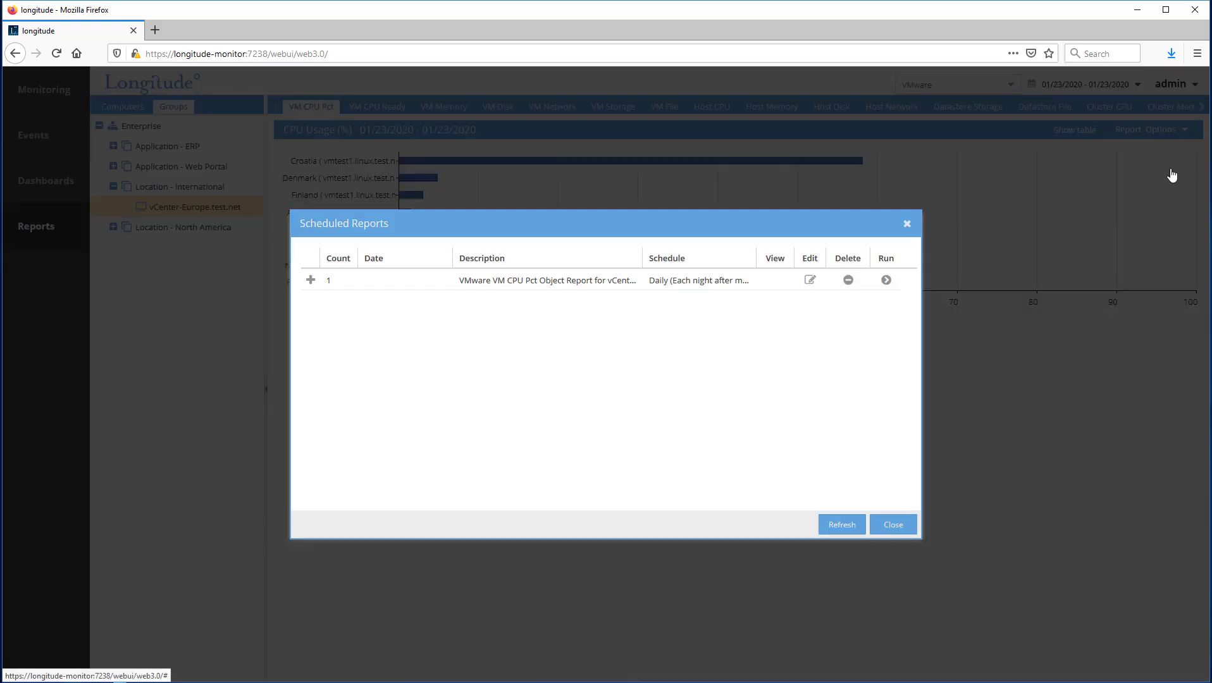
Expand the scheduled VM CPU Pct report, view its generated 2020-01-23 report, and close the report view and the scheduled reports list.
{"action": "left_click", "coordinate": [311, 280]}
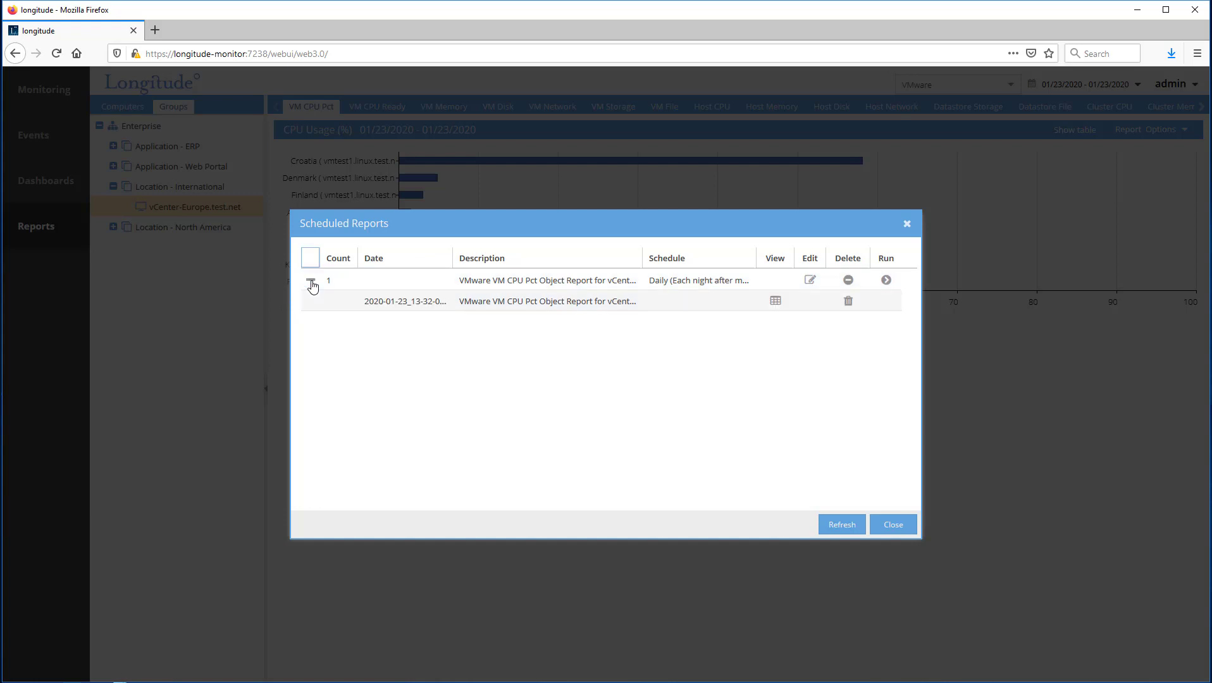
{"action": "left_click", "coordinate": [775, 301]}
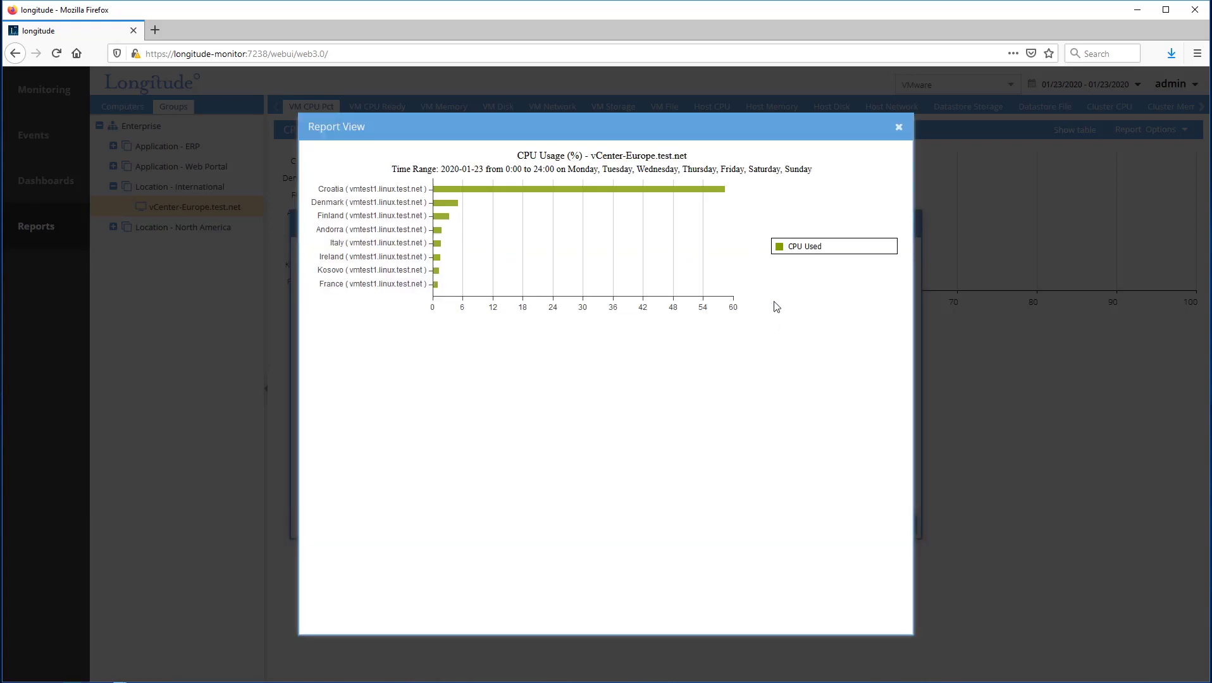
{"action": "left_click", "coordinate": [900, 127]}
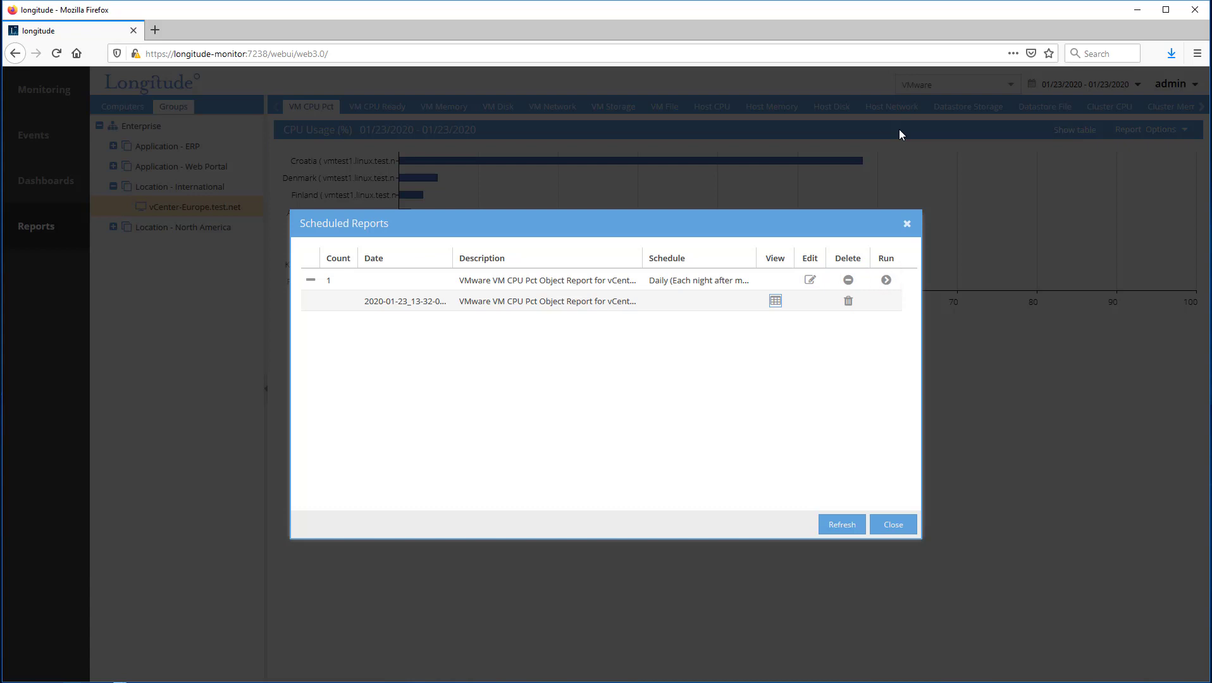
{"action": "left_click", "coordinate": [893, 524]}
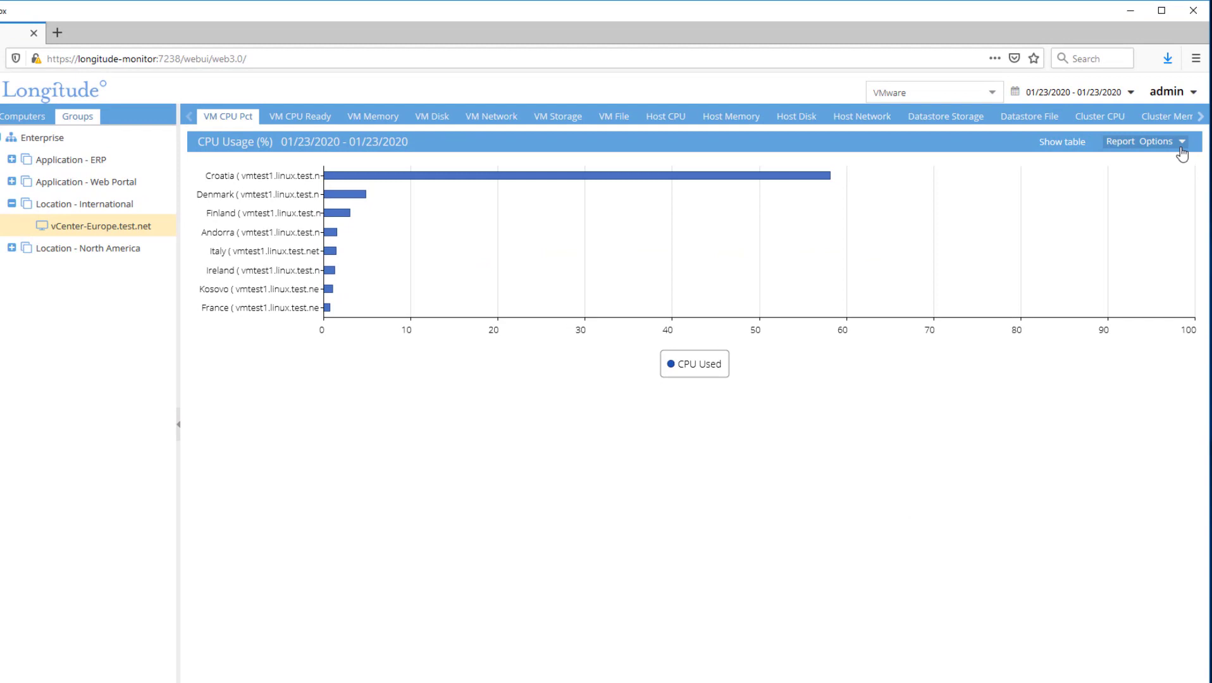
Examine the save and export options available for the current CPU Usage report without choosing one.
{"action": "left_click", "coordinate": [1181, 143]}
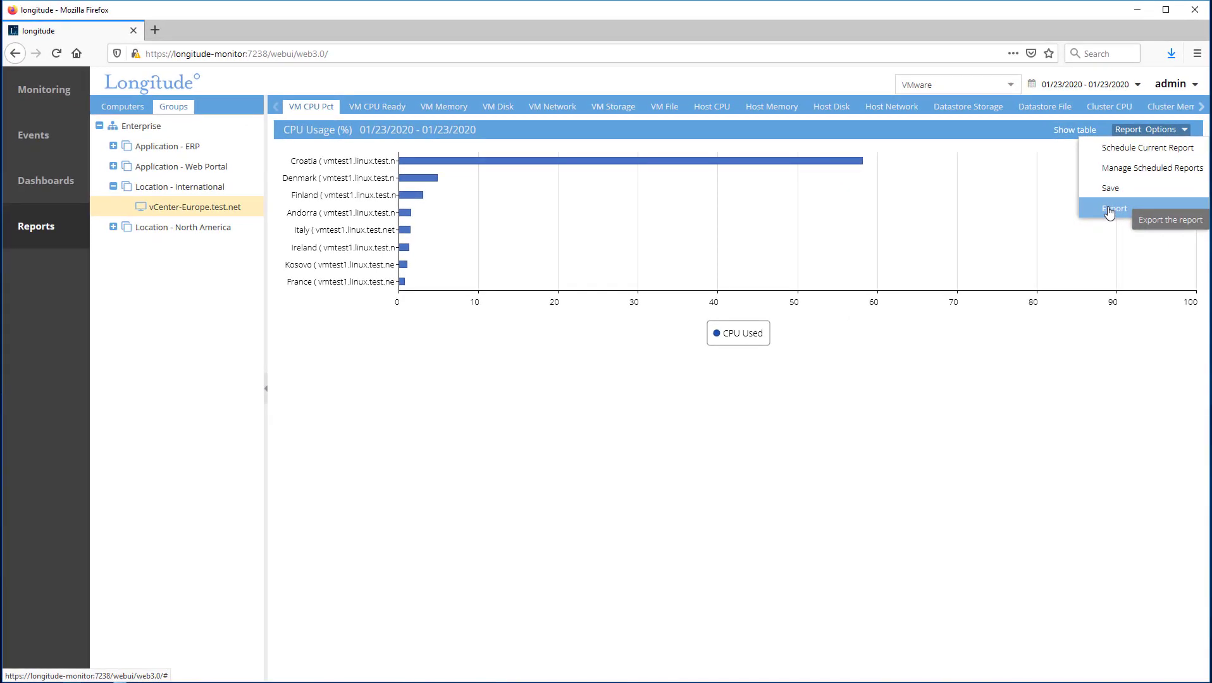
{"action": "left_click", "coordinate": [1092, 378]}
Switch to the Transaction reports and show Ping Response Time for the Location - North America group.
{"action": "left_click", "coordinate": [1012, 85]}
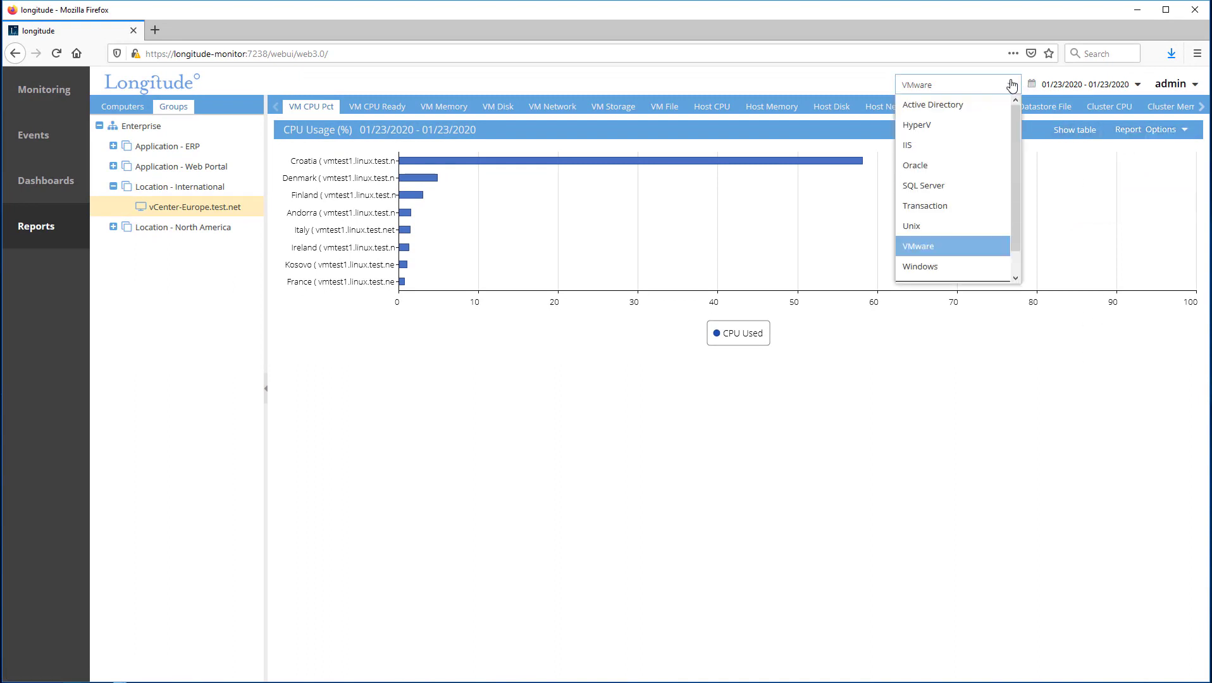
{"action": "left_click", "coordinate": [950, 211]}
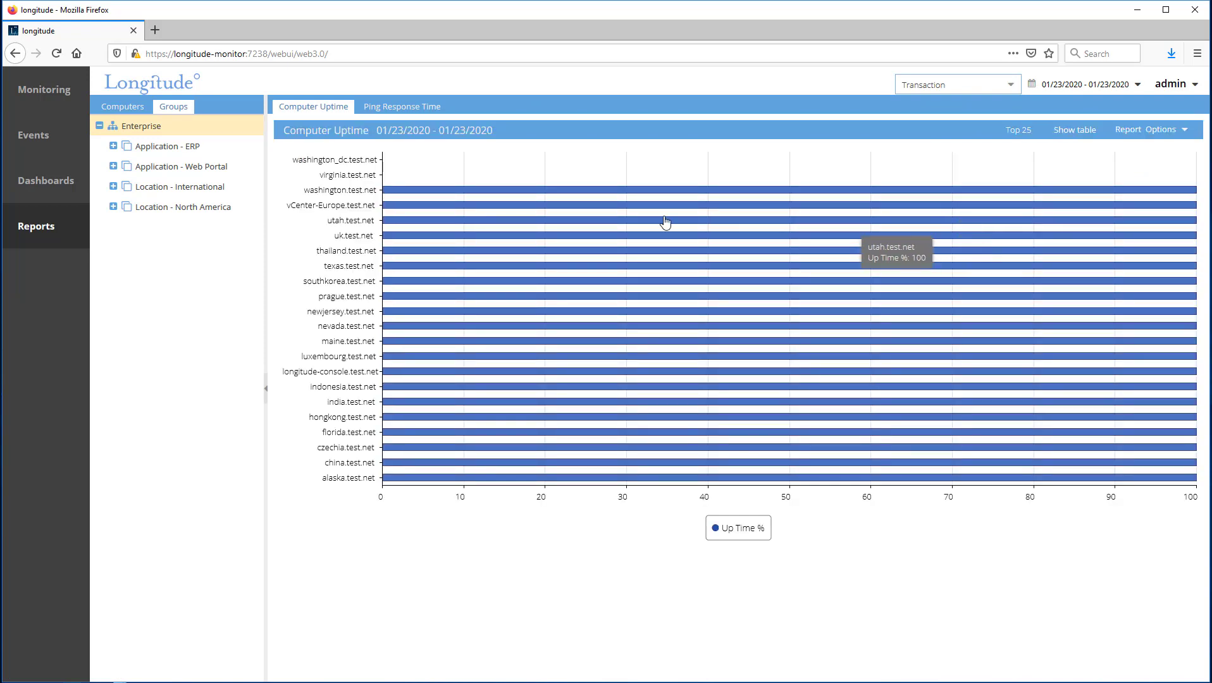
{"action": "left_click", "coordinate": [154, 208]}
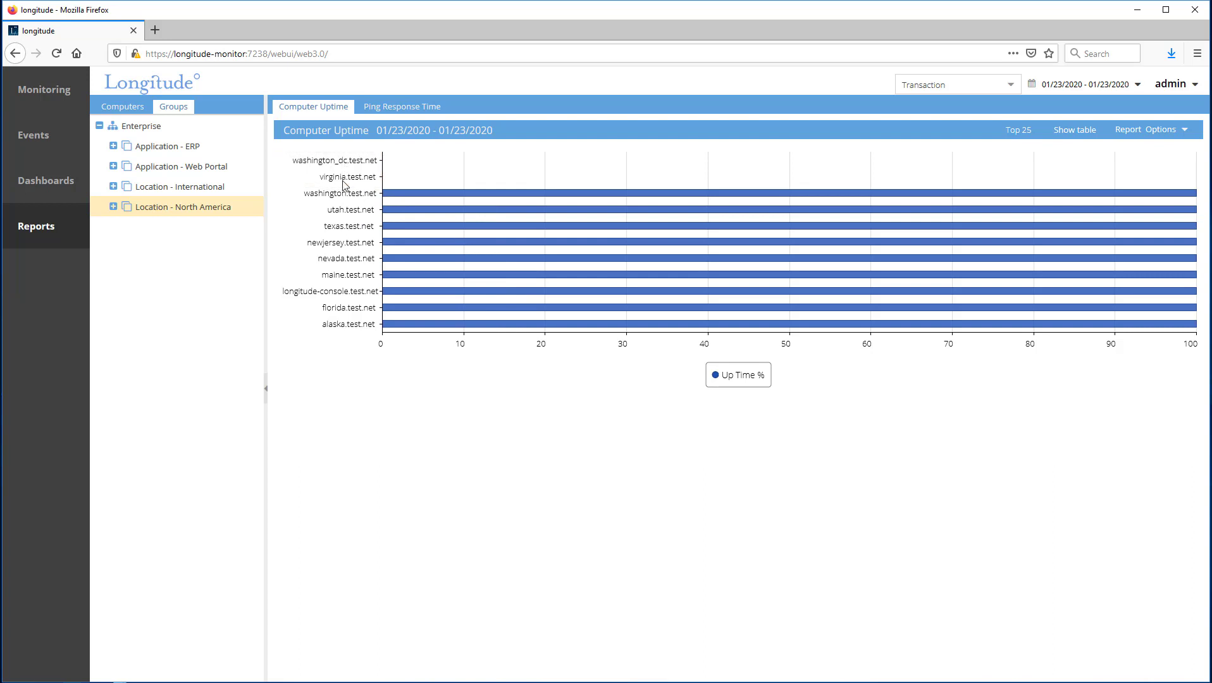
{"action": "left_click", "coordinate": [384, 109]}
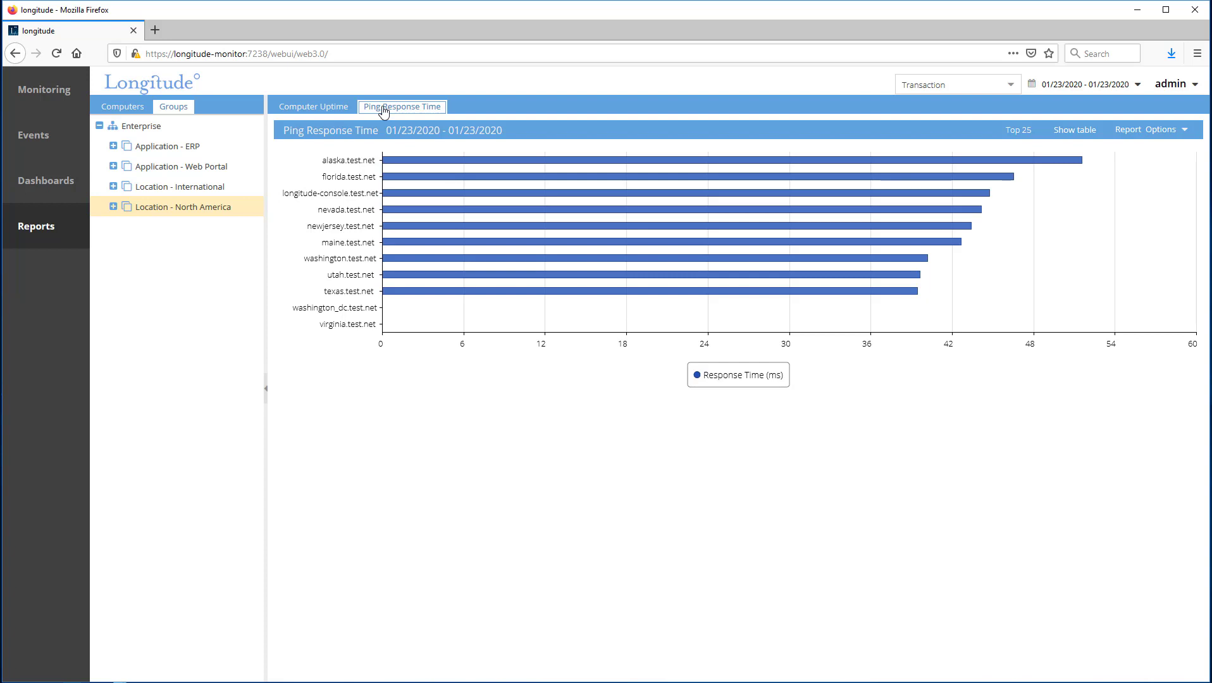
Drill into alaska.test.net's ping response times and view them as a table, returning to the graph.
{"action": "left_click", "coordinate": [446, 162]}
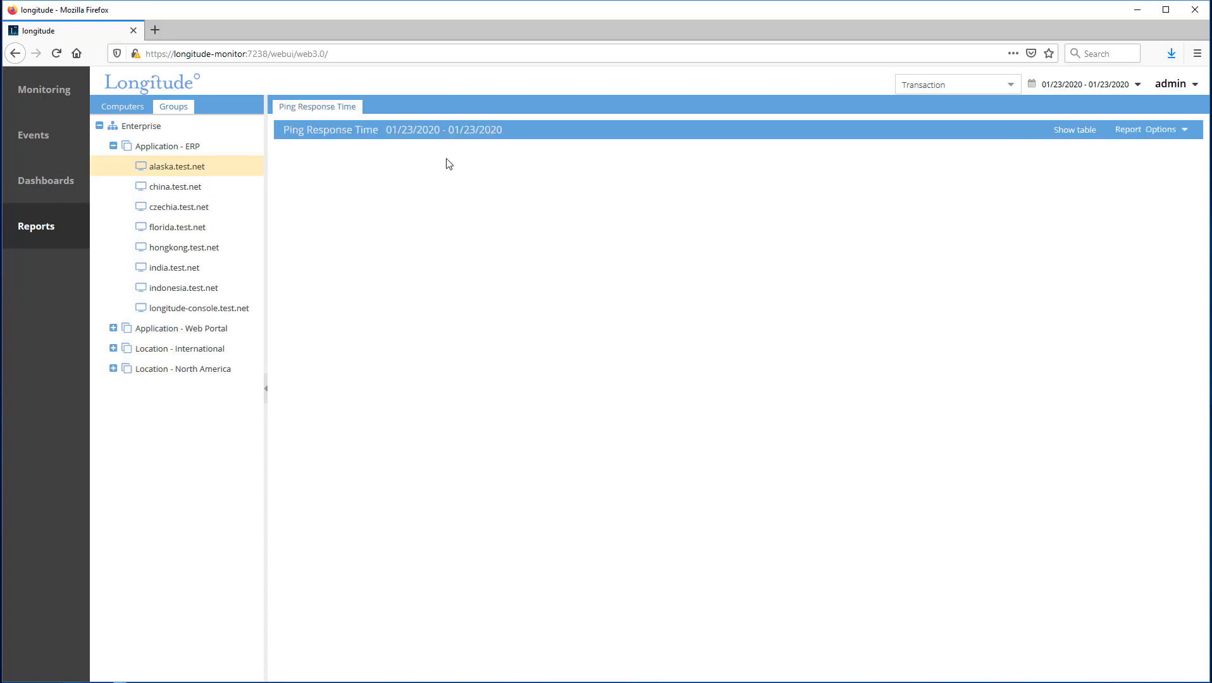
{"action": "left_click", "coordinate": [1181, 130]}
{"action": "left_click", "coordinate": [1182, 131]}
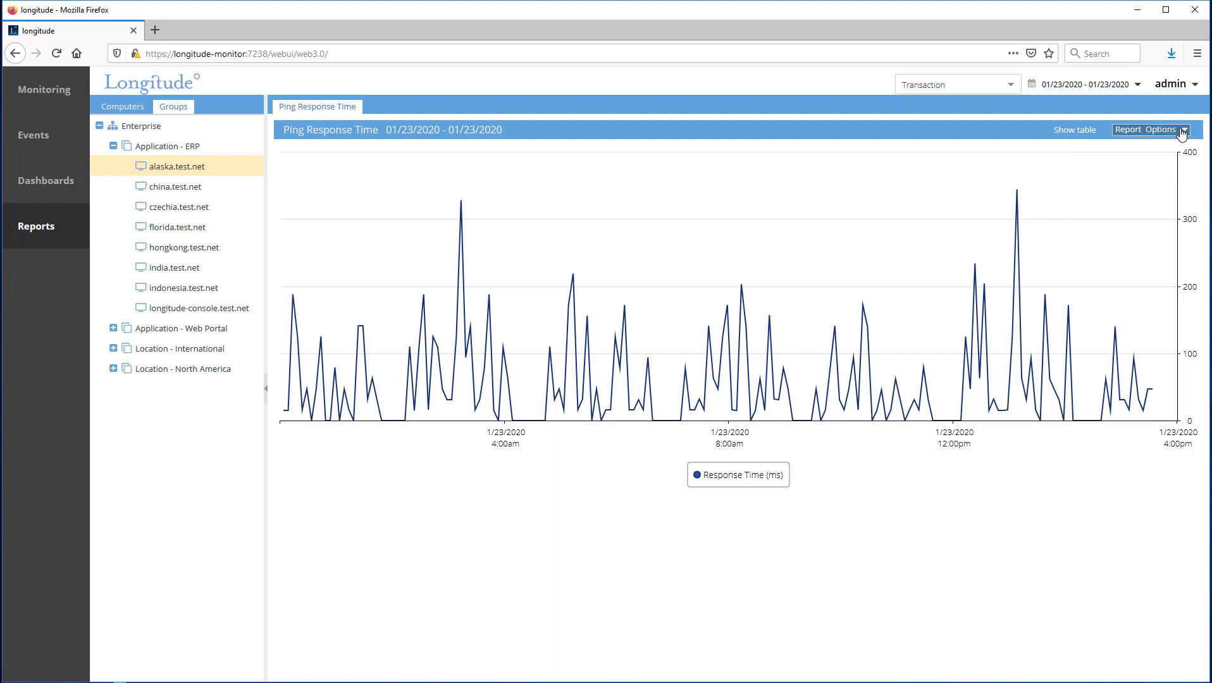
{"action": "left_click", "coordinate": [1075, 132]}
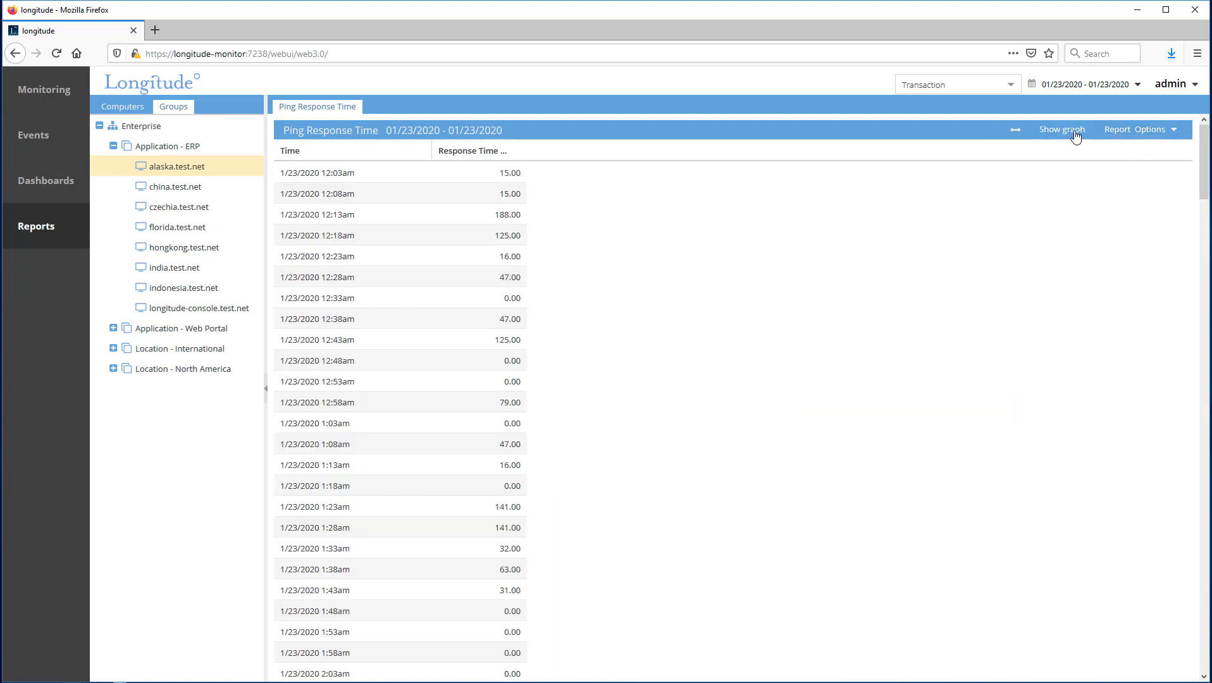
{"action": "left_click", "coordinate": [1075, 132]}
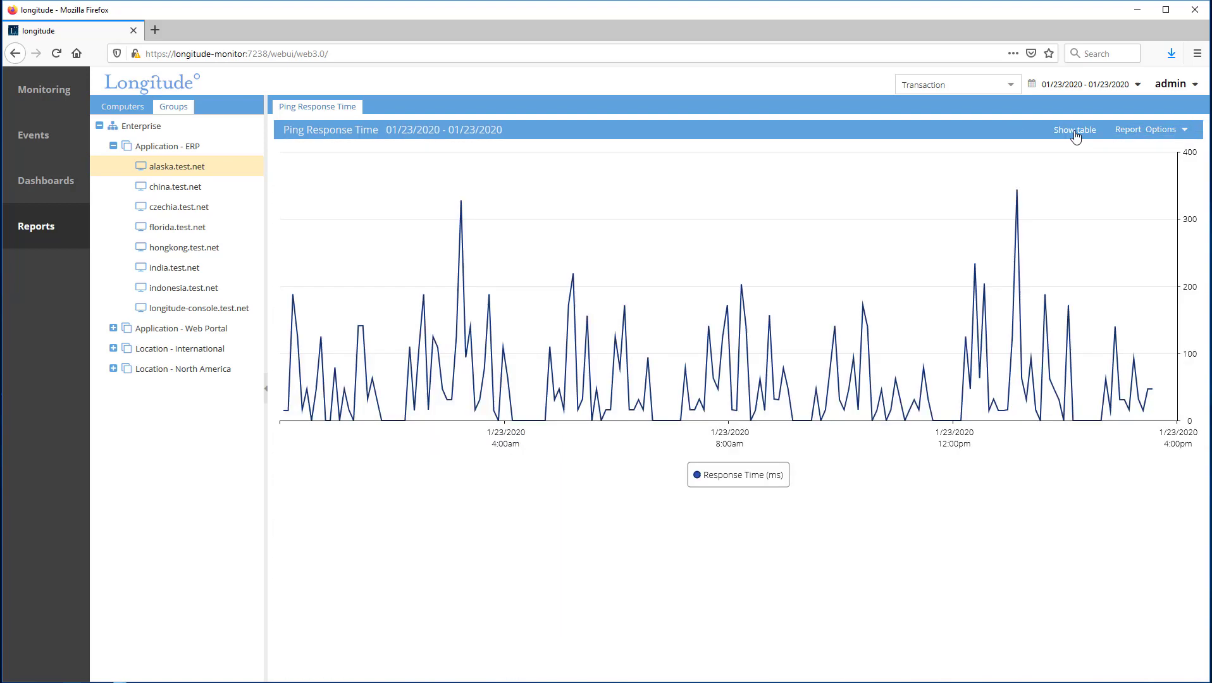
Switch to the Application Events reports and drill into the event counts of prague.test.net.
{"action": "left_click", "coordinate": [1011, 85]}
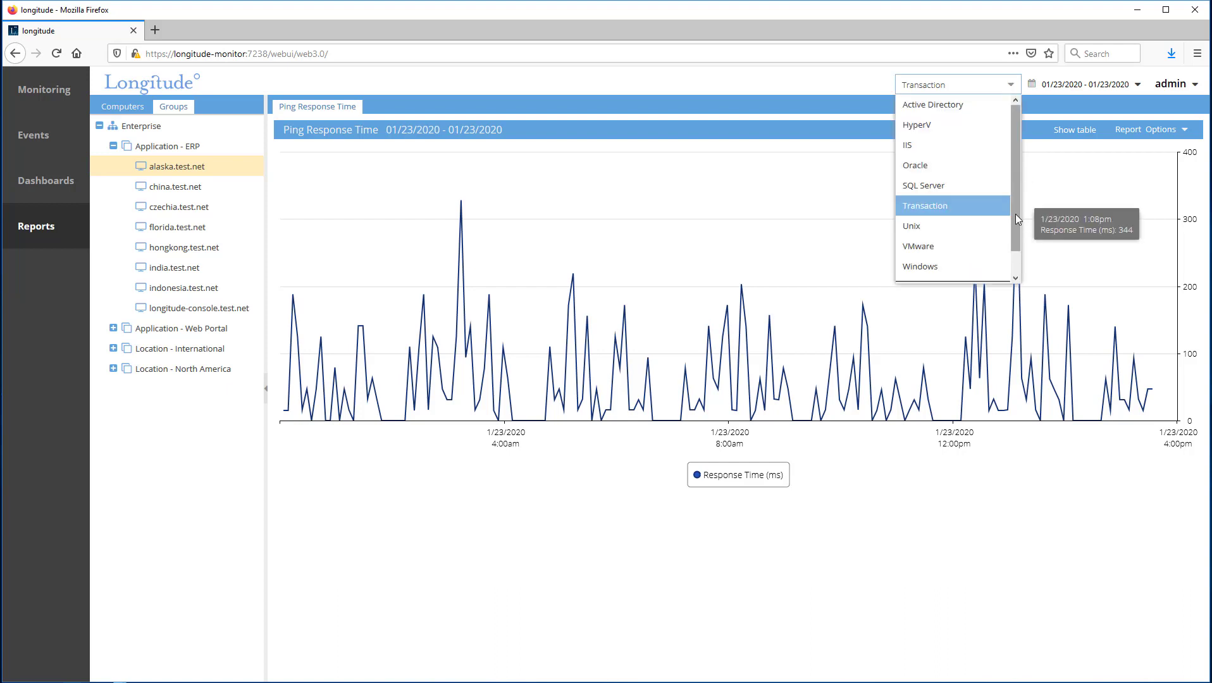
{"action": "scroll", "coordinate": [1016, 228], "scroll_direction": "down", "scroll_amount": 1}
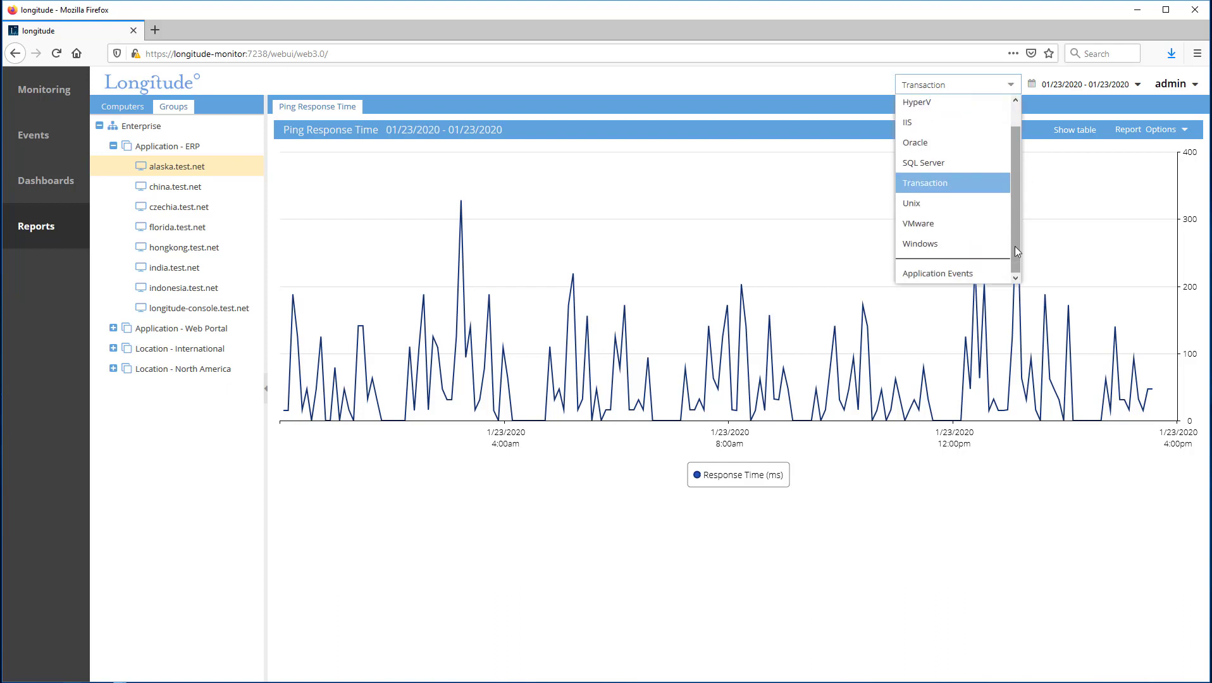
{"action": "left_click", "coordinate": [931, 274]}
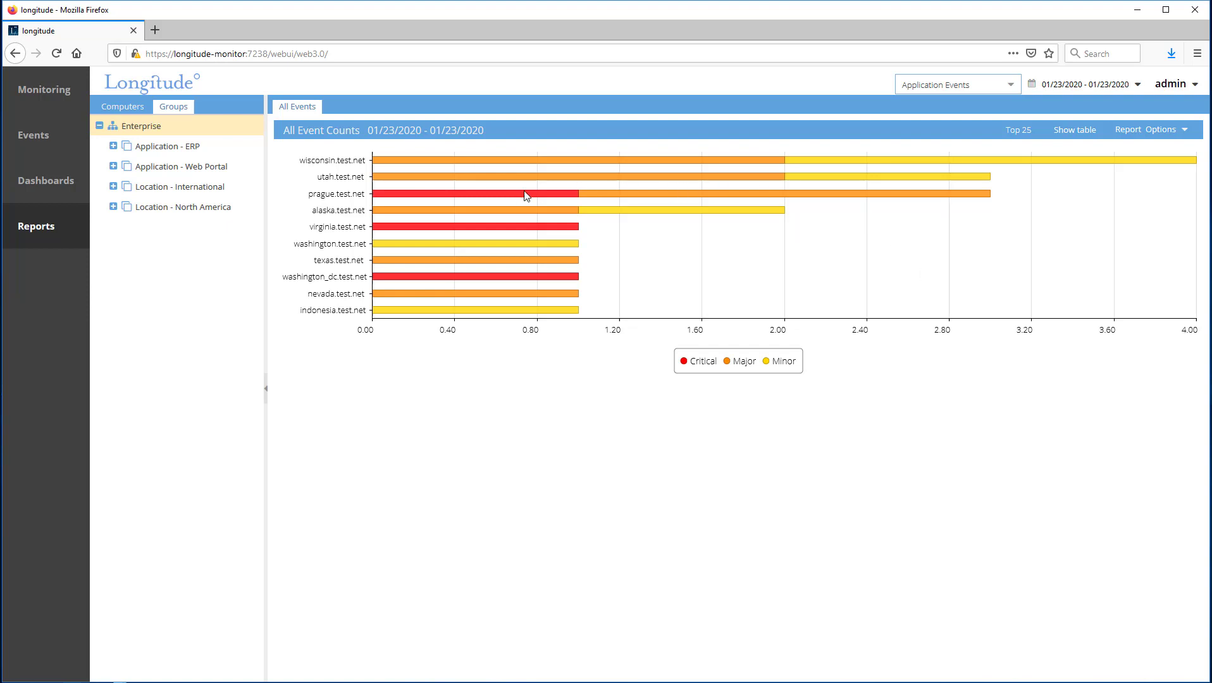
{"action": "mouse_move", "coordinate": [519, 198]}
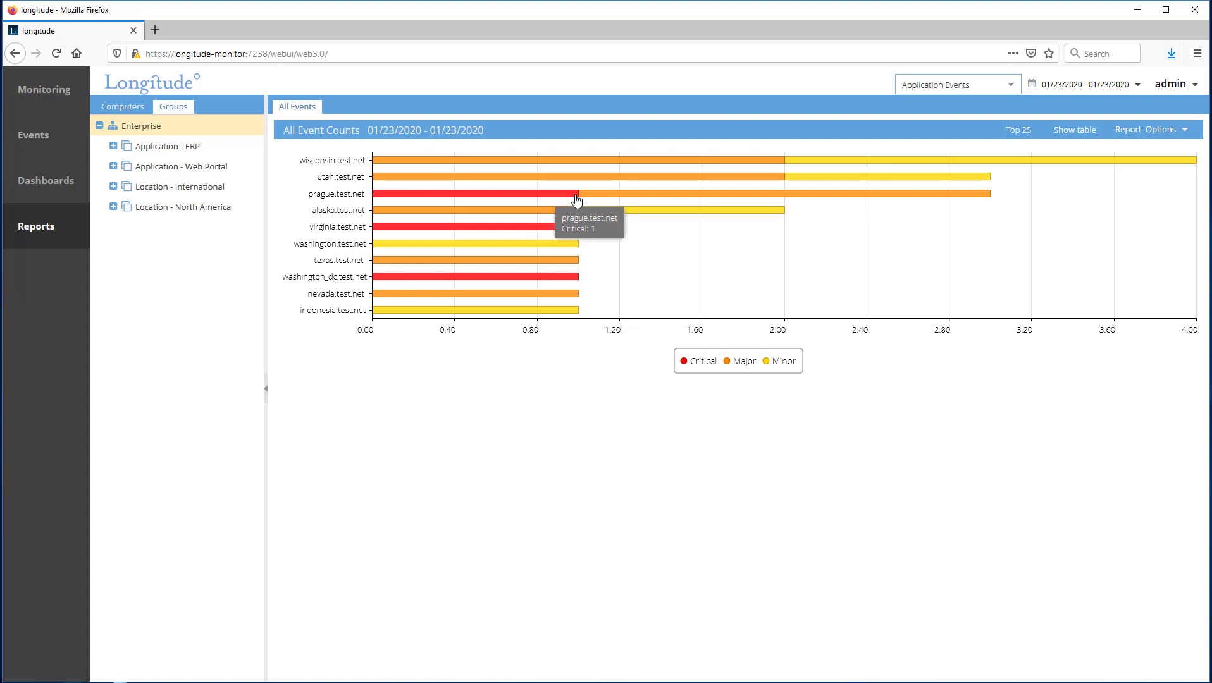
{"action": "left_click", "coordinate": [596, 196]}
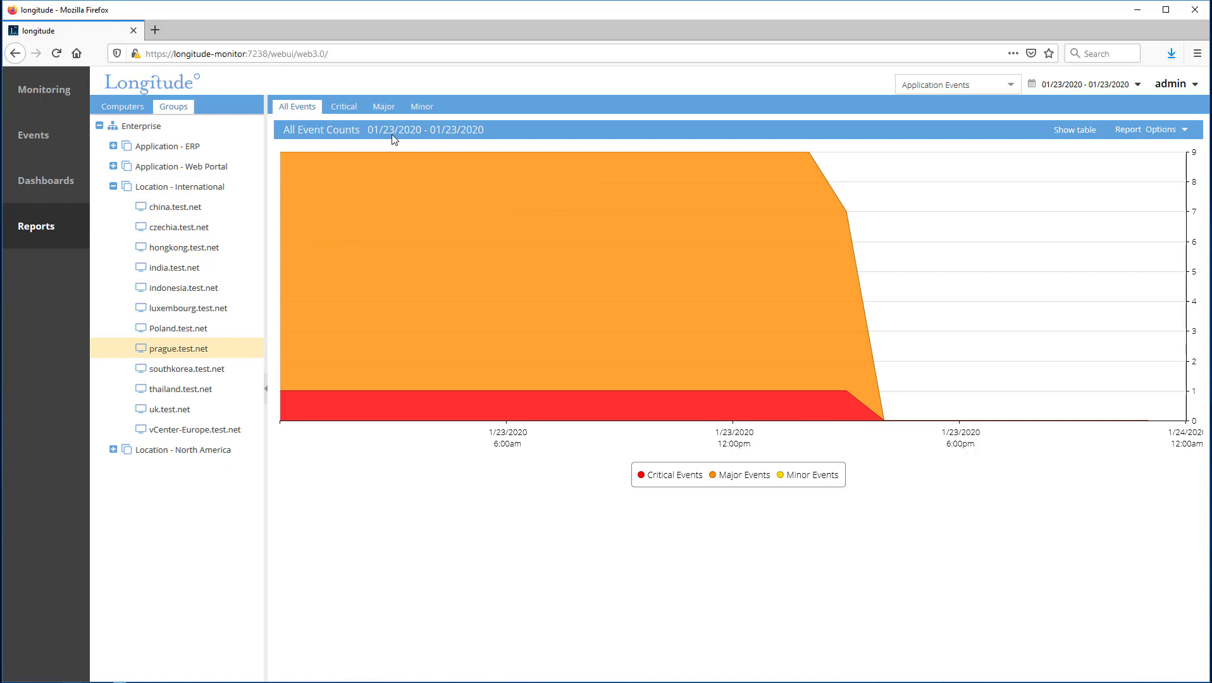
Show prague.test.net's major events, expand the High CPU Processes entry, and widen the Event Name, Text, and Date and Time columns.
{"action": "left_click", "coordinate": [383, 107]}
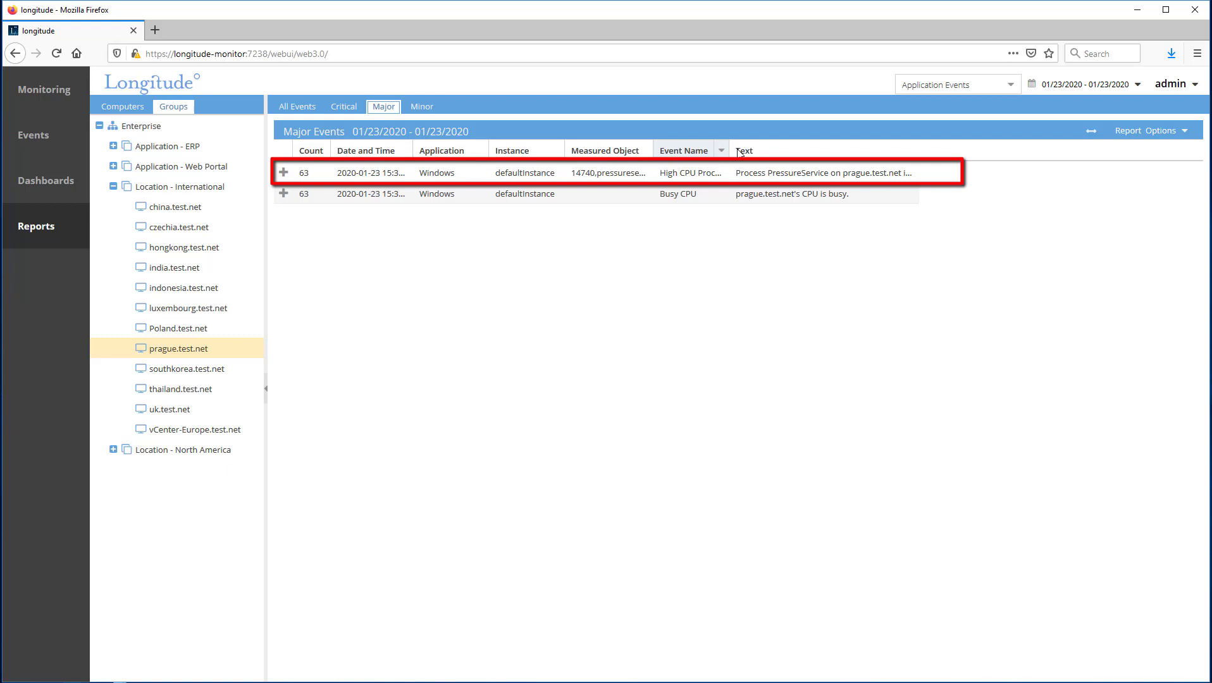
{"action": "left_click_drag", "start_coordinate": [730, 150], "coordinate": [767, 150]}
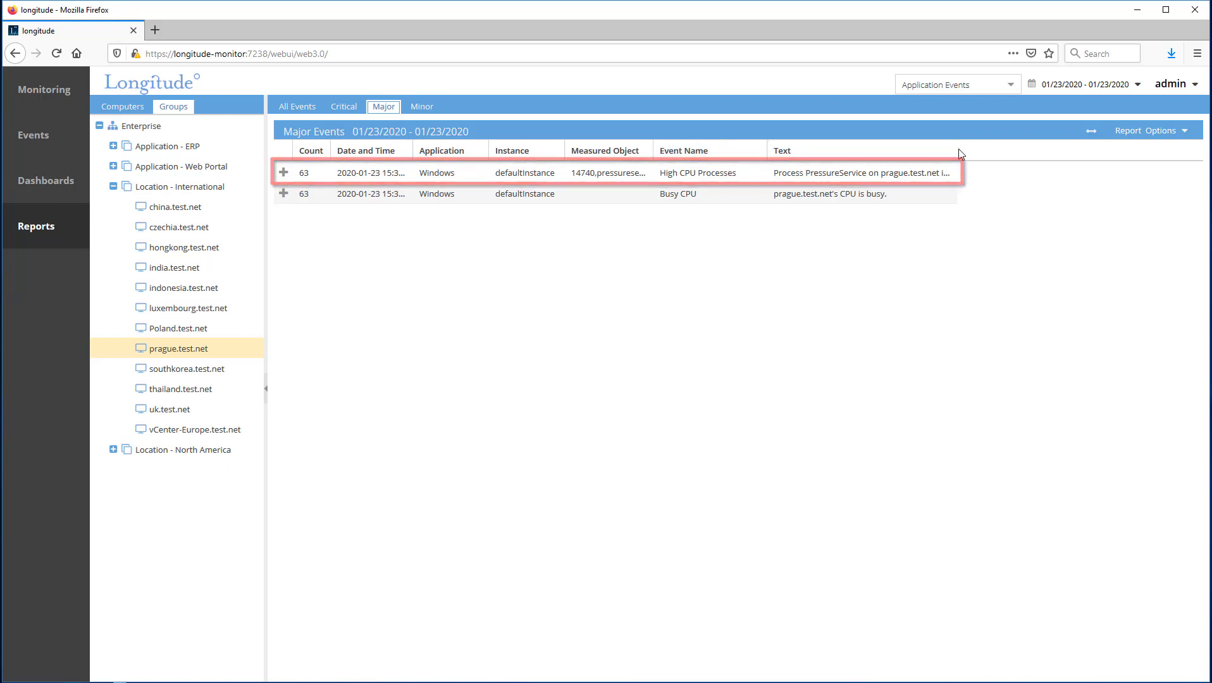
{"action": "left_click_drag", "start_coordinate": [955, 151], "coordinate": [1062, 150]}
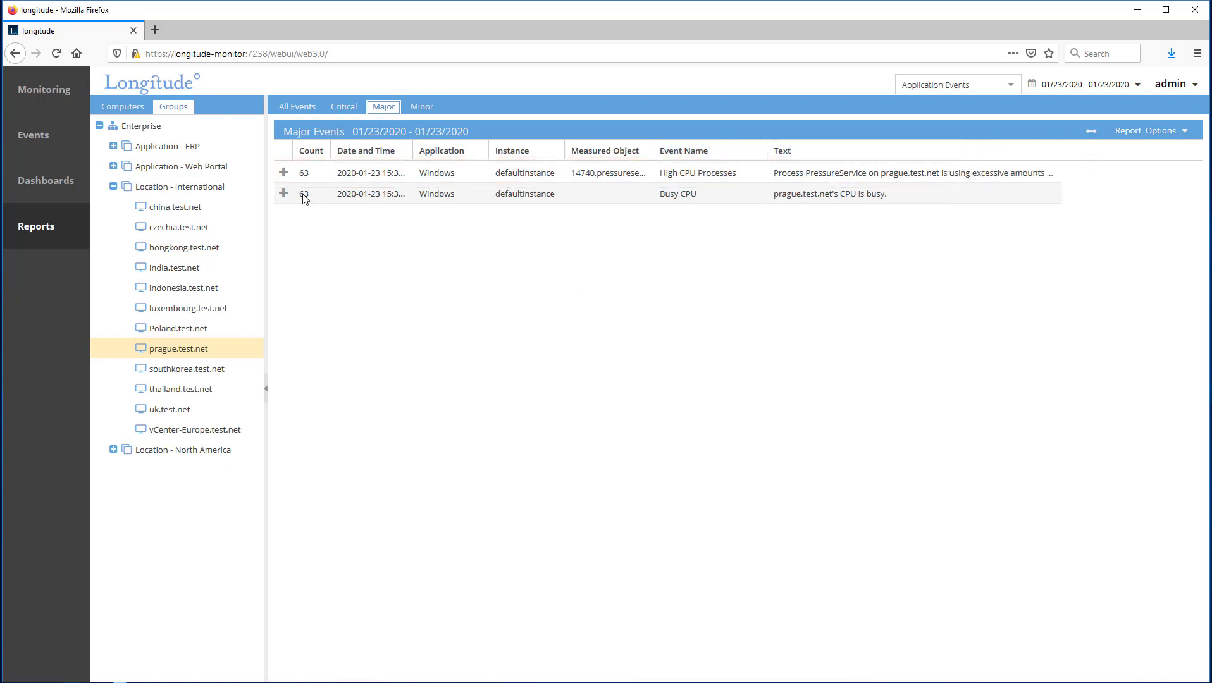
{"action": "left_click", "coordinate": [283, 173]}
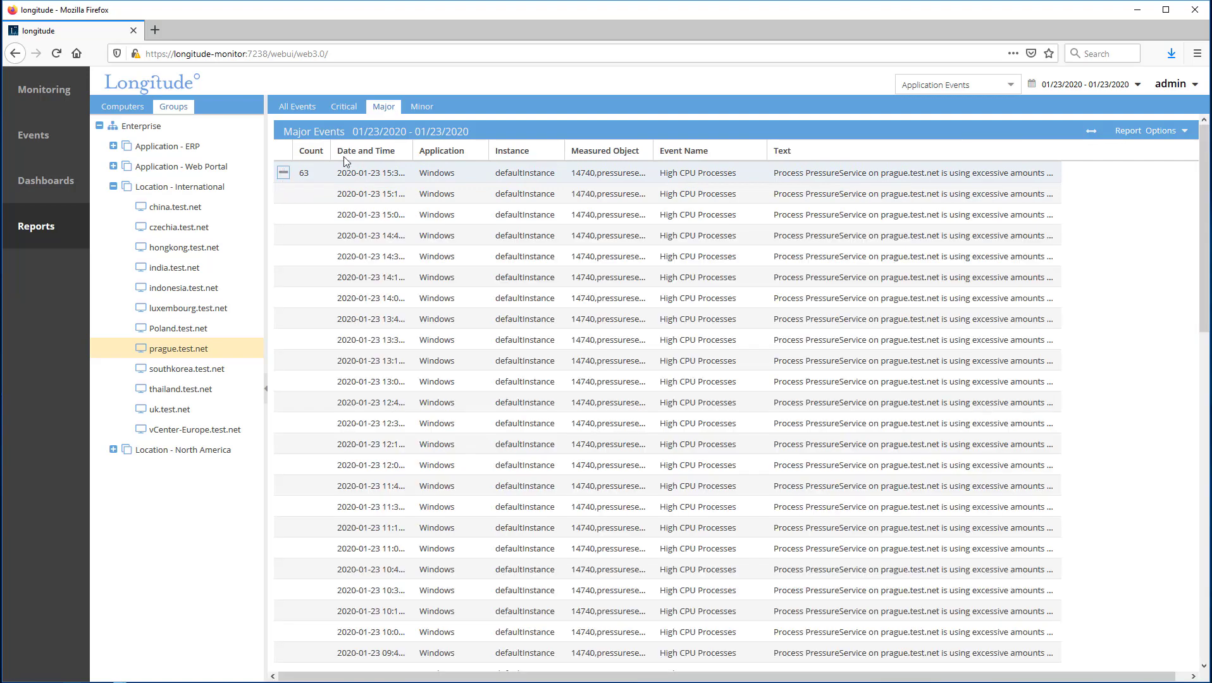
{"action": "left_click_drag", "start_coordinate": [413, 151], "coordinate": [476, 150]}
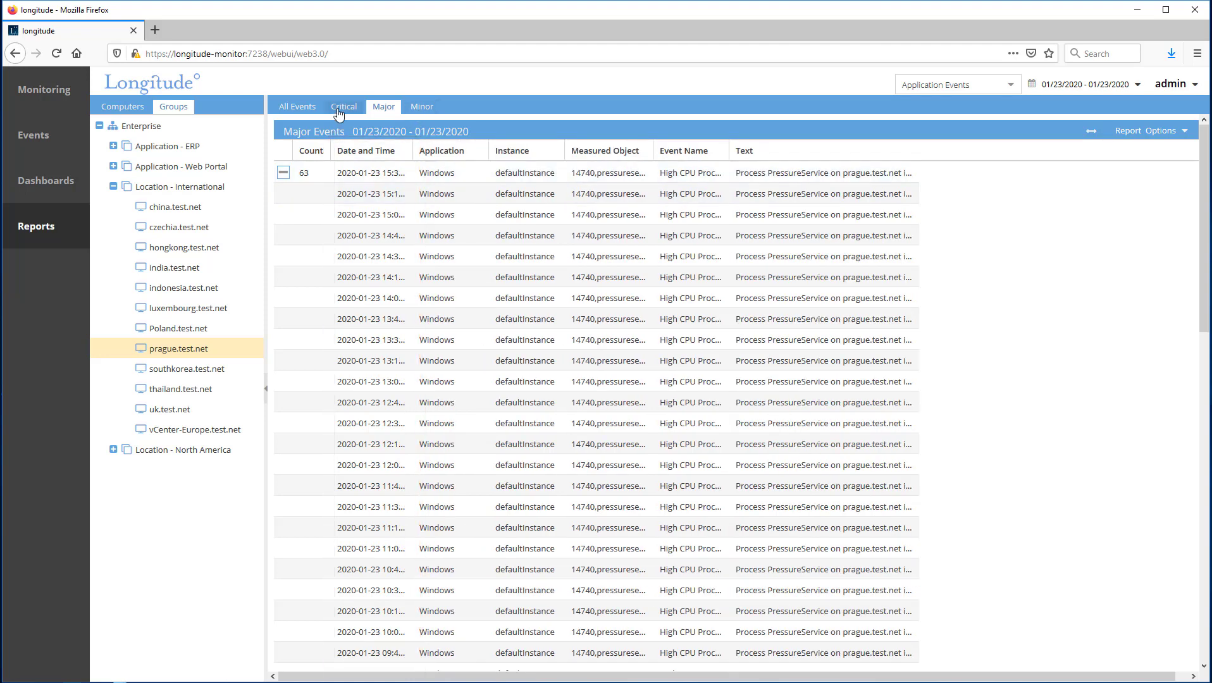
Show prague.test.net's critical events, expand the disk space entry, and widen the Text and Date and Time columns.
{"action": "left_click", "coordinate": [340, 111]}
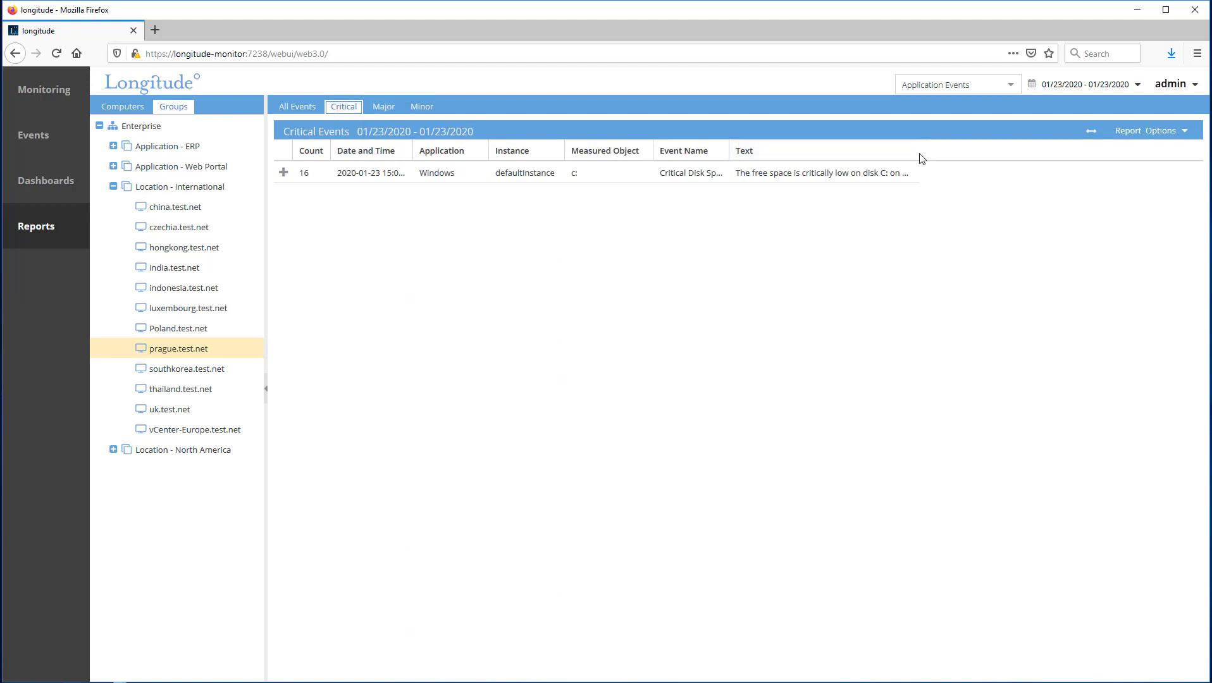
{"action": "left_click_drag", "start_coordinate": [919, 153], "coordinate": [1074, 162]}
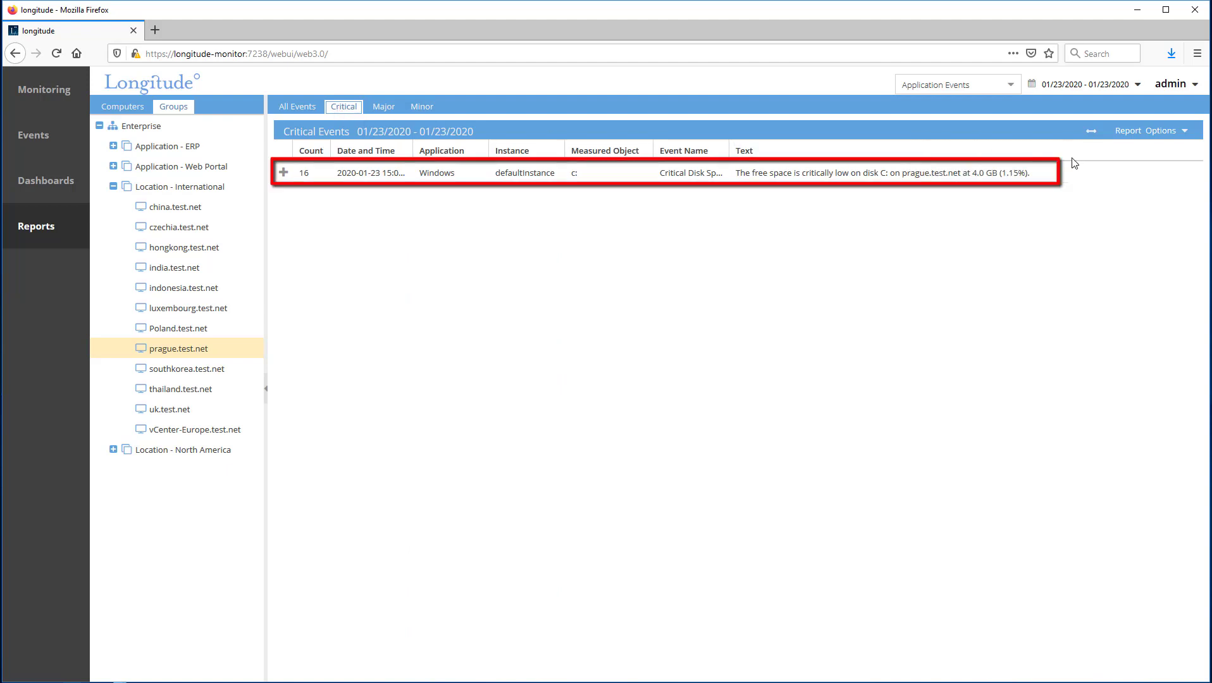
{"action": "left_click", "coordinate": [284, 174]}
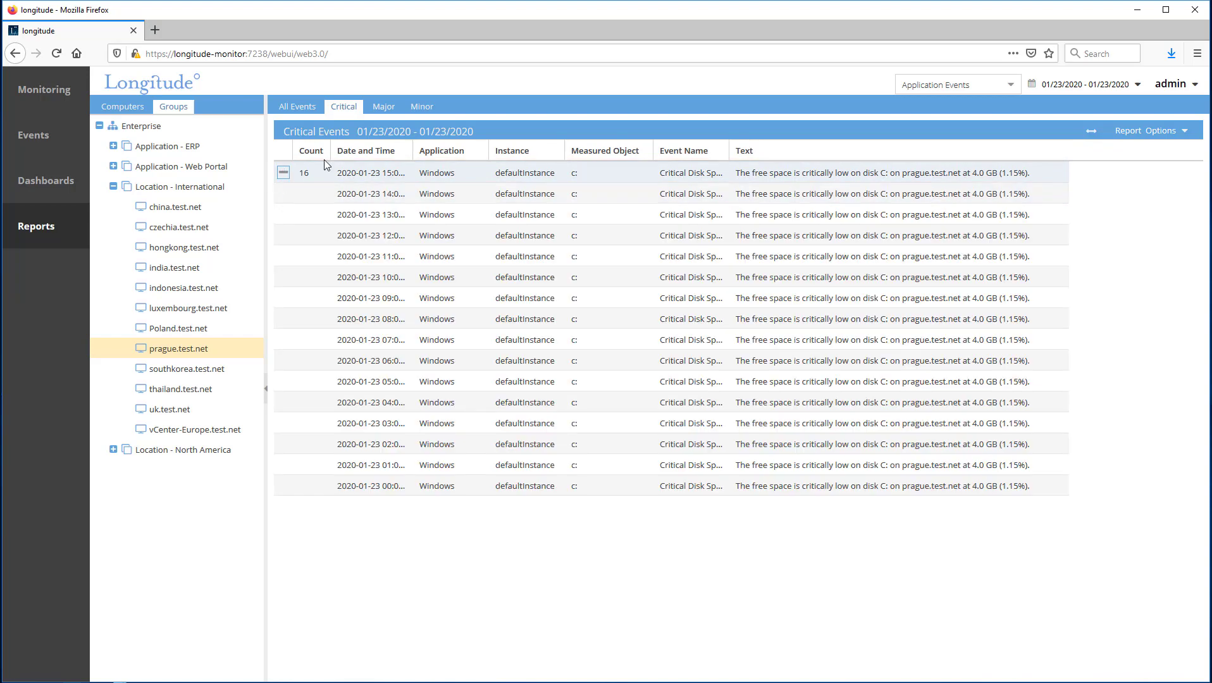
{"action": "left_click_drag", "start_coordinate": [413, 150], "coordinate": [490, 152]}
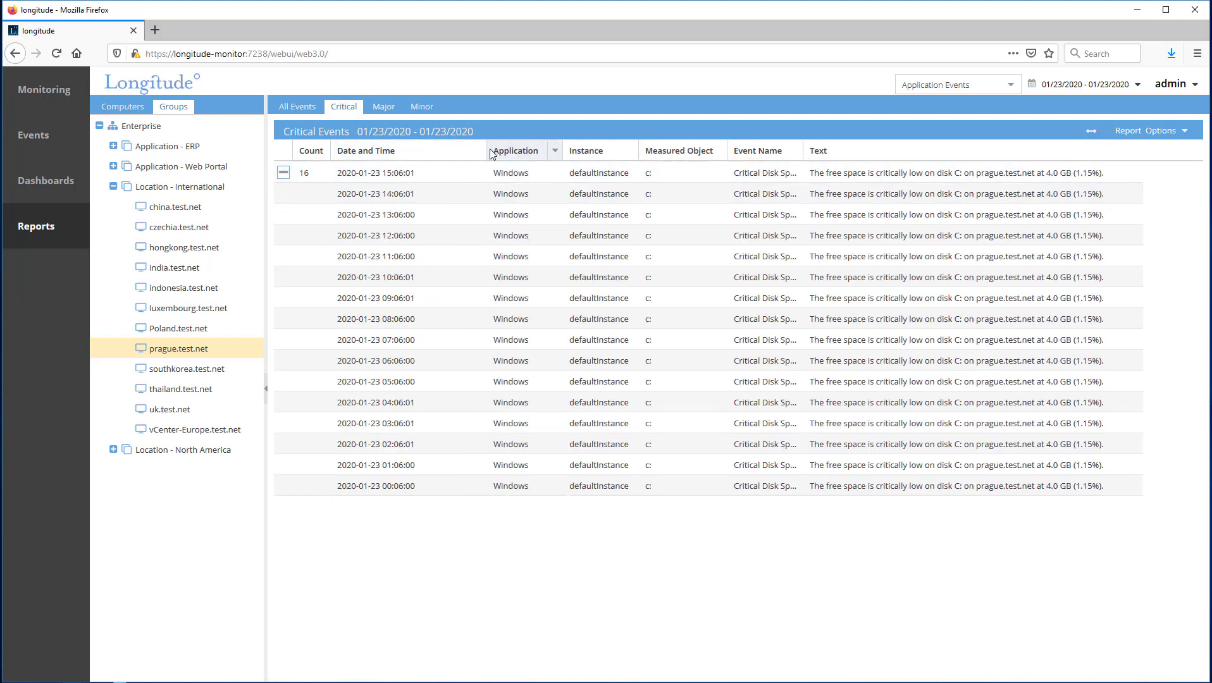
Switch the report category to Windows for the whole Enterprise.
{"action": "left_click", "coordinate": [1006, 84]}
{"action": "left_click", "coordinate": [956, 244]}
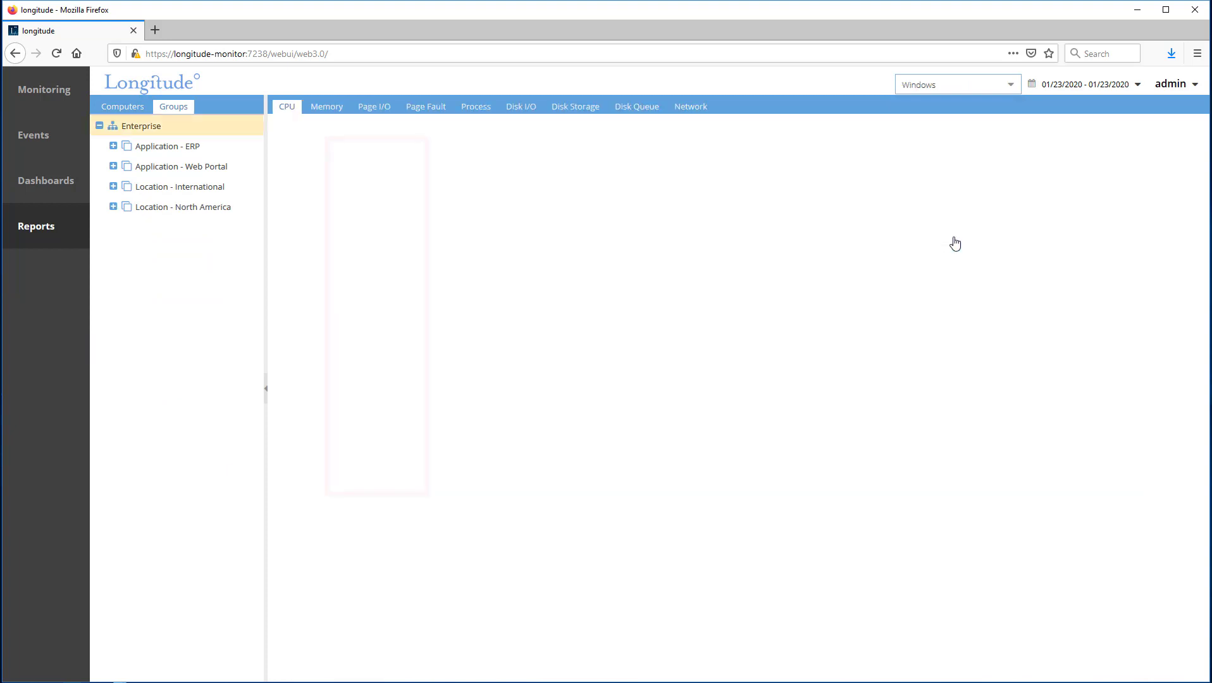